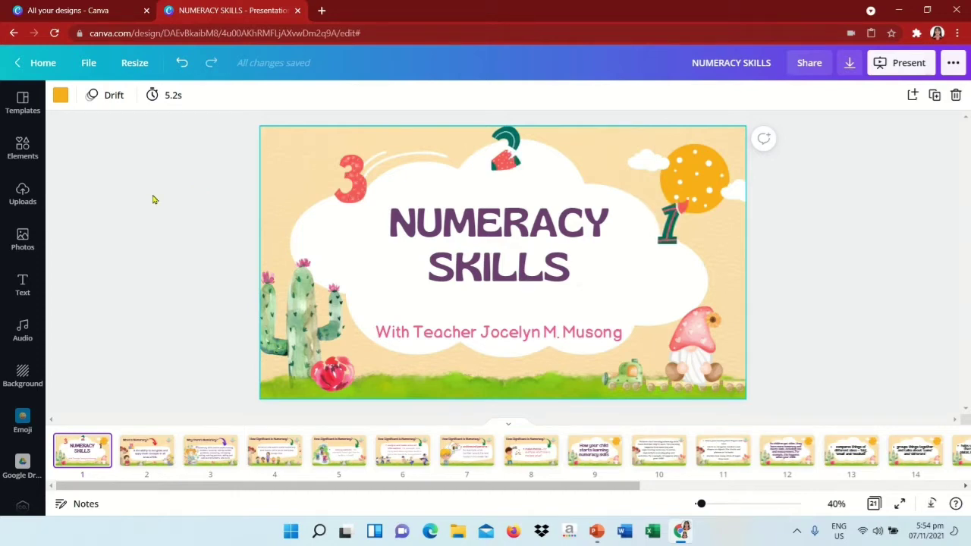
- Page through slides 2 to 8 of the NUMERACY SKILLS deck
left_click(155, 452)
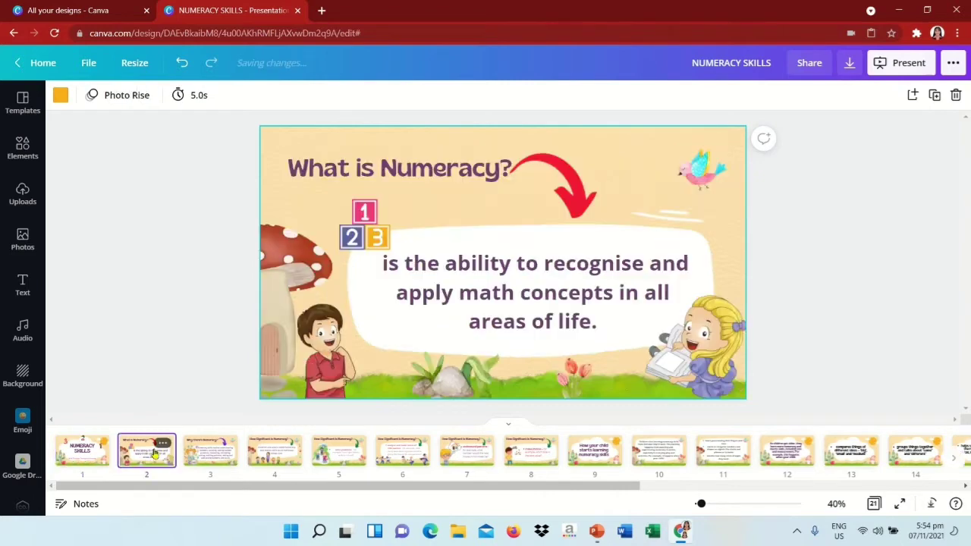
left_click(220, 454)
left_click(276, 455)
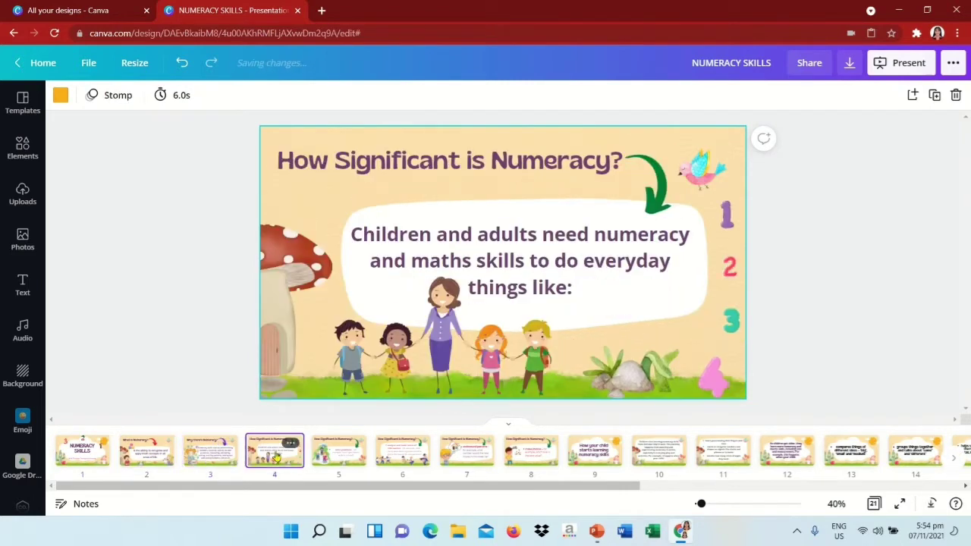
left_click(336, 453)
left_click(400, 455)
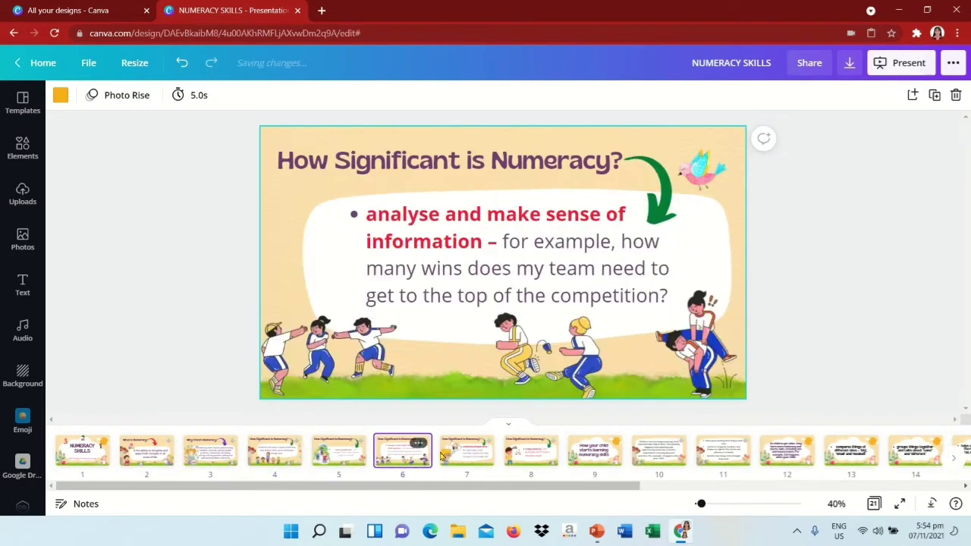
left_click(461, 453)
left_click(540, 461)
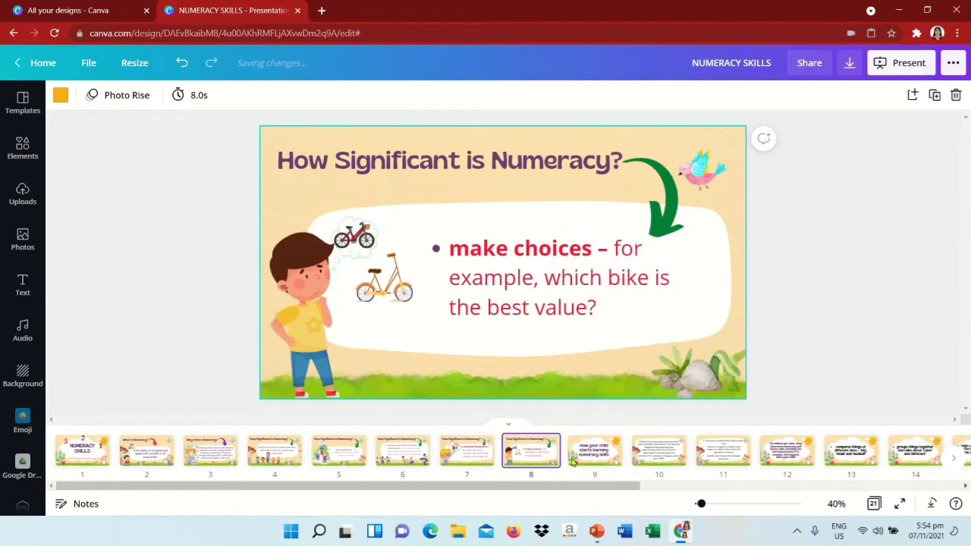
- Continue through slides 9 to 14, scrolling the filmstrip along
left_click(595, 457)
left_click(652, 459)
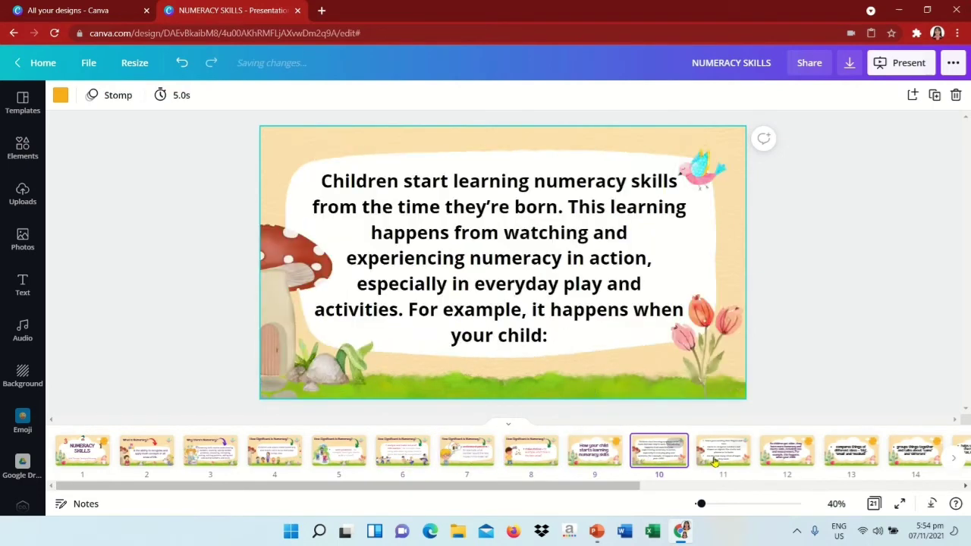
left_click(717, 457)
left_click(786, 459)
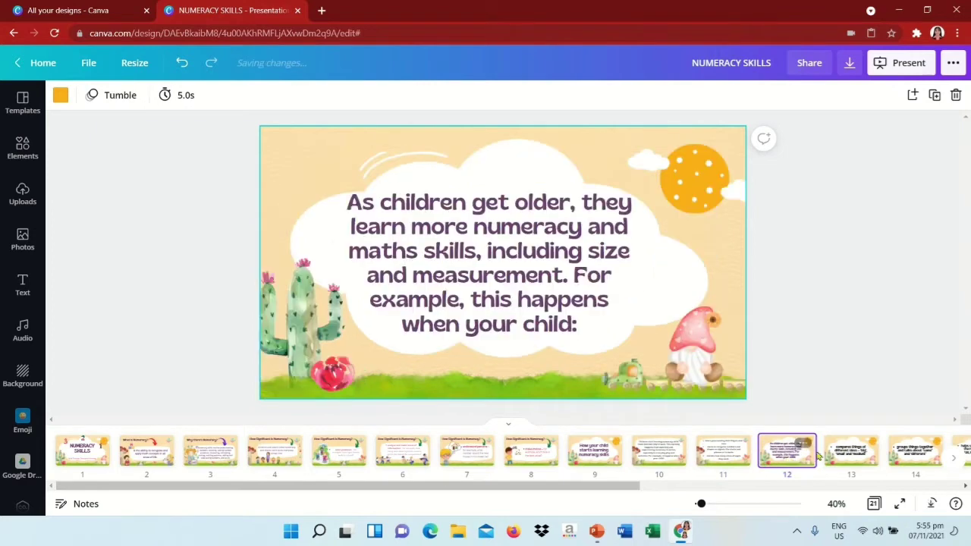
left_click(849, 455)
left_click(914, 455)
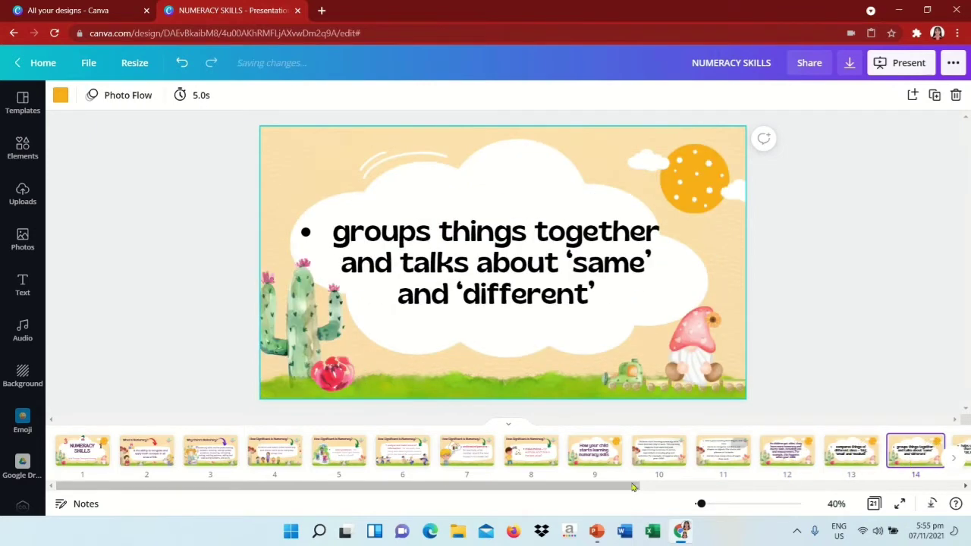
left_click_drag(633, 487, 805, 489)
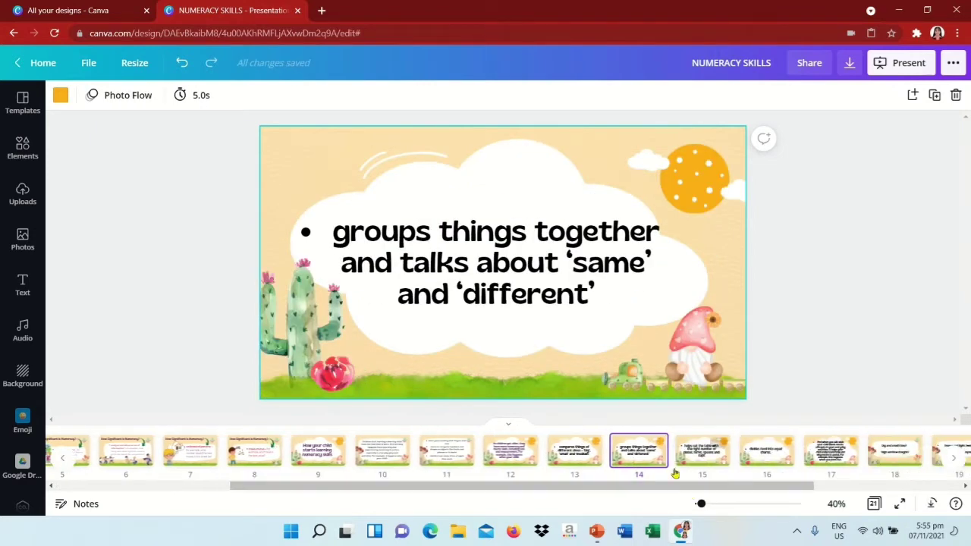
- View slides 15 to 18 and the last slide, then return to slide 19, 'heavy and light'
left_click(697, 458)
left_click(763, 458)
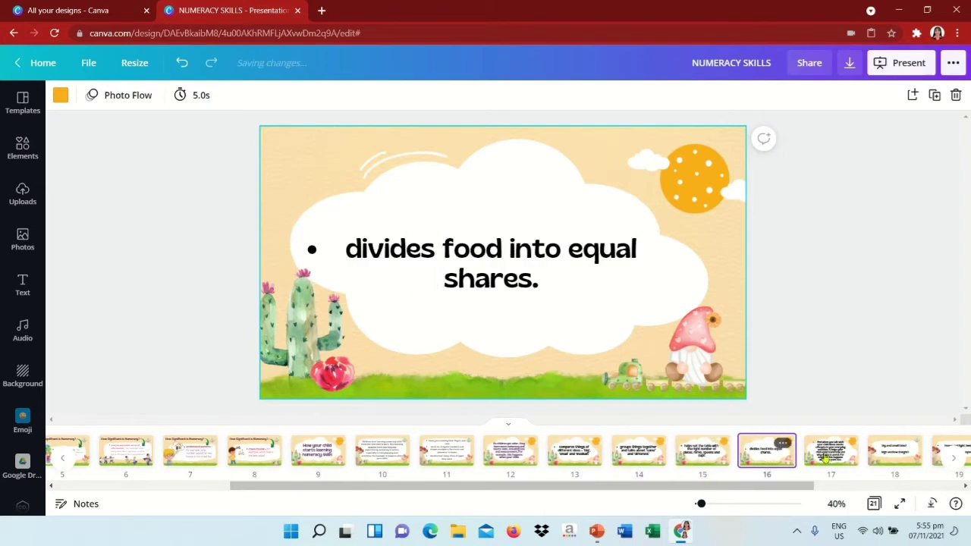
left_click(828, 455)
left_click(894, 455)
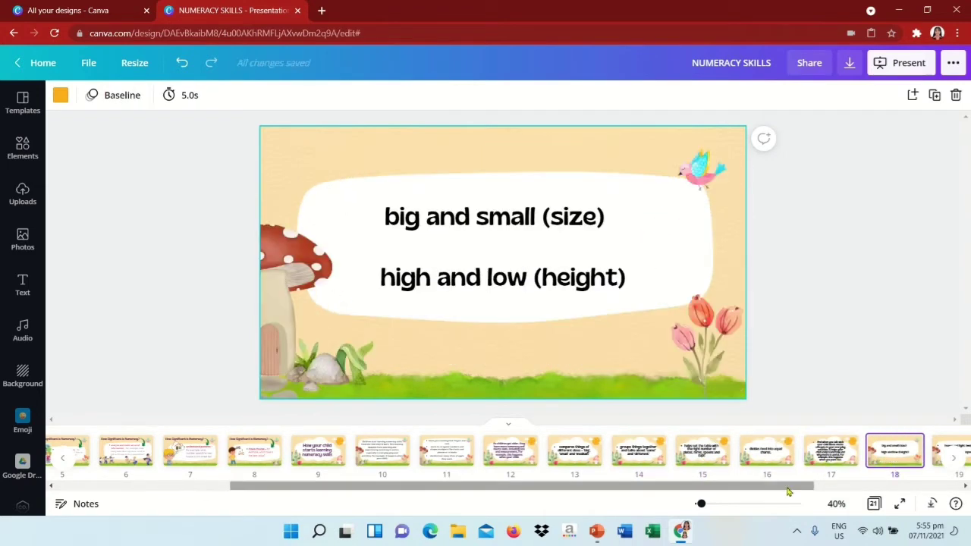
left_click_drag(789, 489, 935, 489)
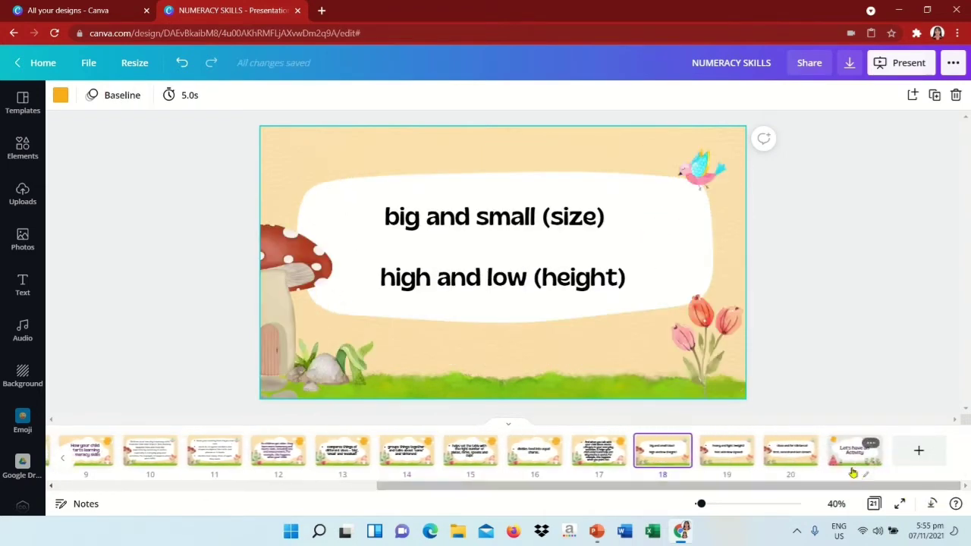
left_click(842, 453)
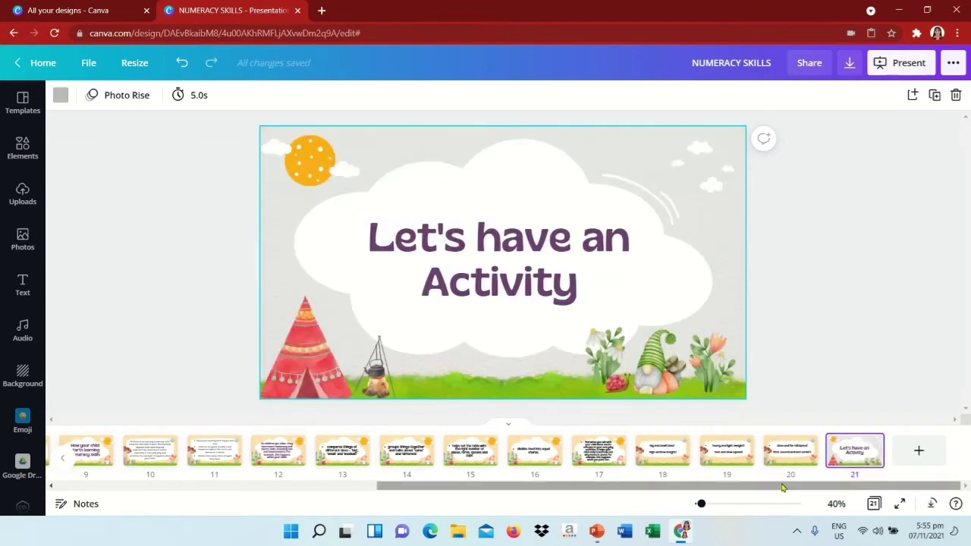
left_click(727, 451)
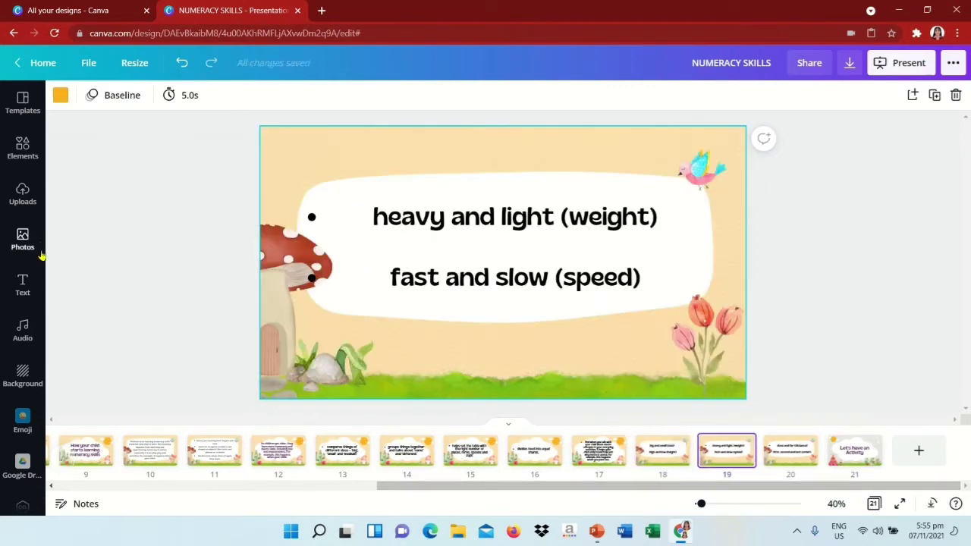
left_click_drag(534, 492, 104, 506)
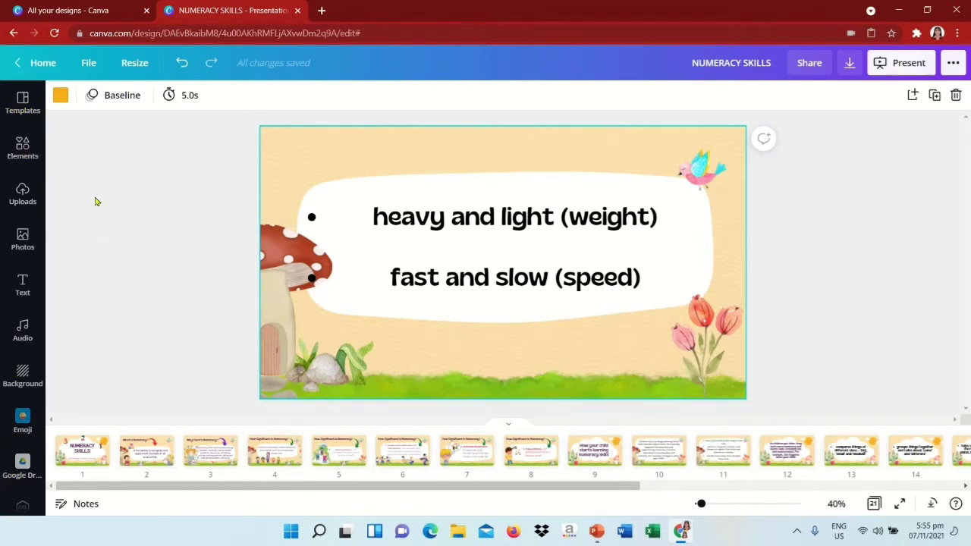
- In Templates, leave the book report template and scroll through all presentation categories
left_click(22, 104)
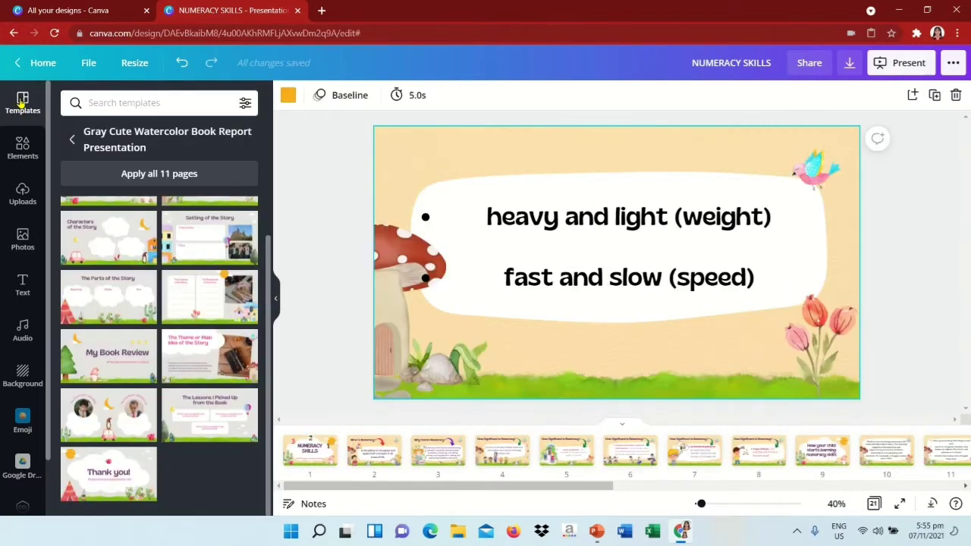
scroll(197, 371, "up", 1)
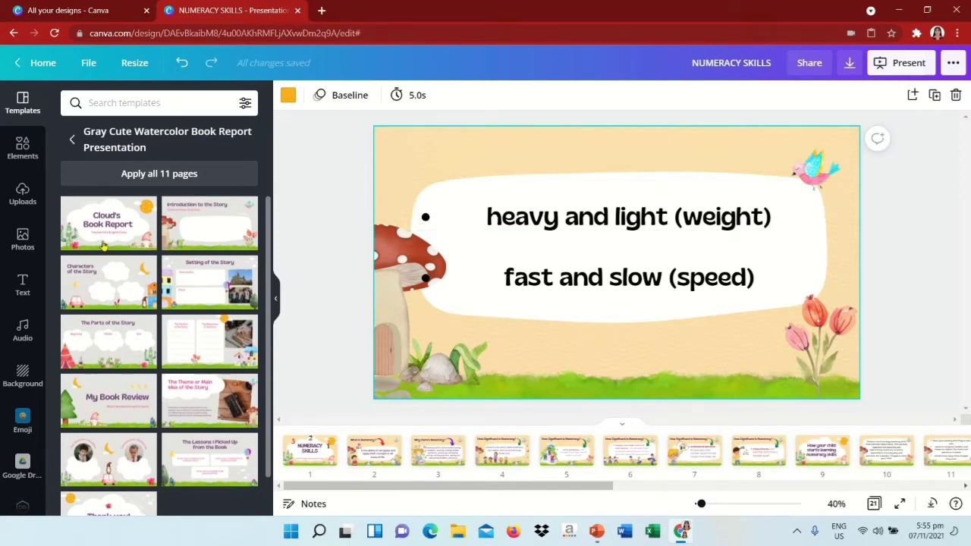
left_click(71, 139)
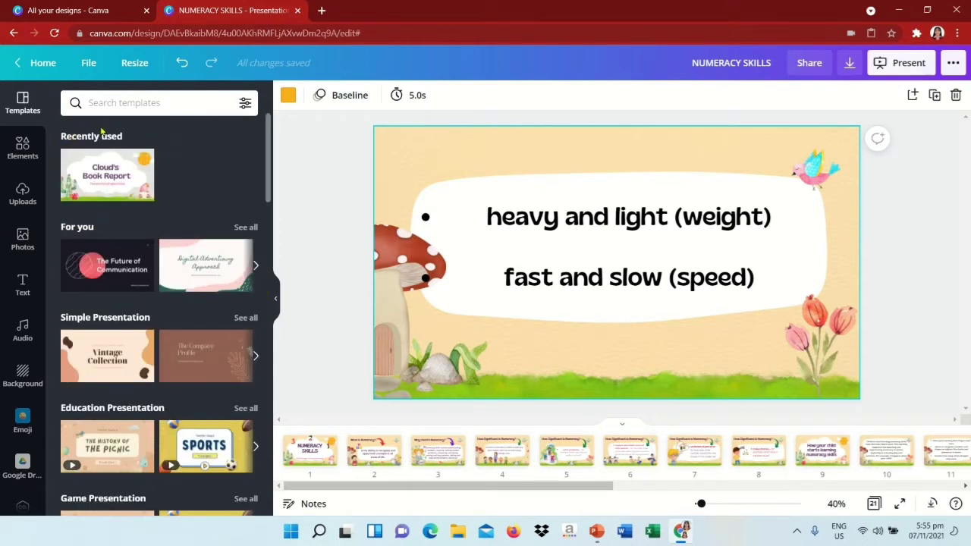
scroll(170, 325, "down", 2)
scroll(175, 334, "down", 3)
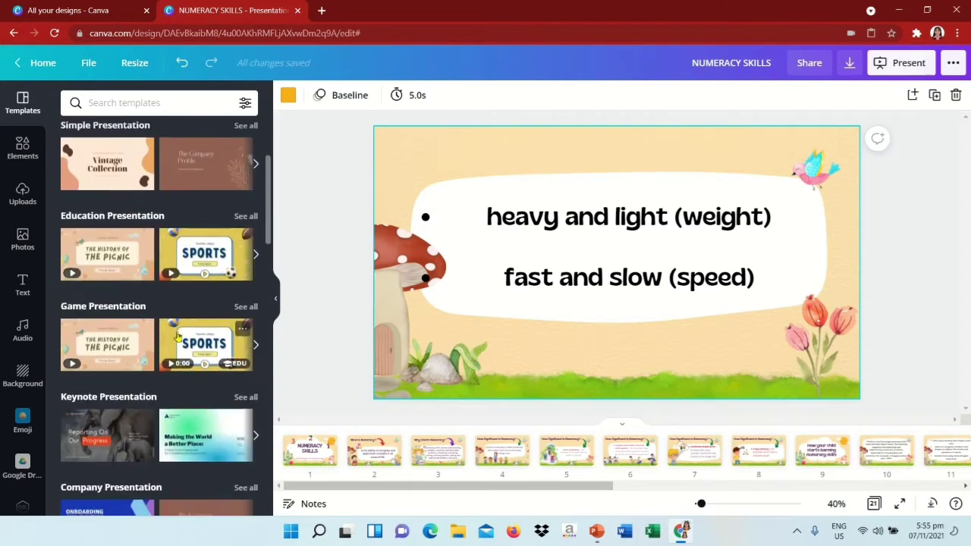
scroll(177, 336, "down", 2)
scroll(177, 338, "down", 3)
scroll(178, 338, "down", 2)
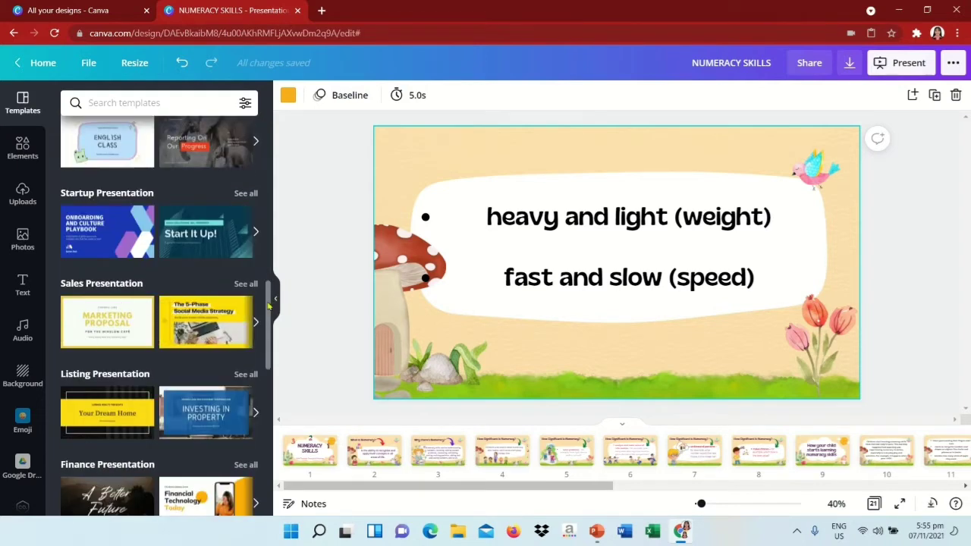
mouse_move(267, 304)
left_mouse_down()
mouse_move(271, 287)
mouse_move(139, 123)
left_mouse_up()
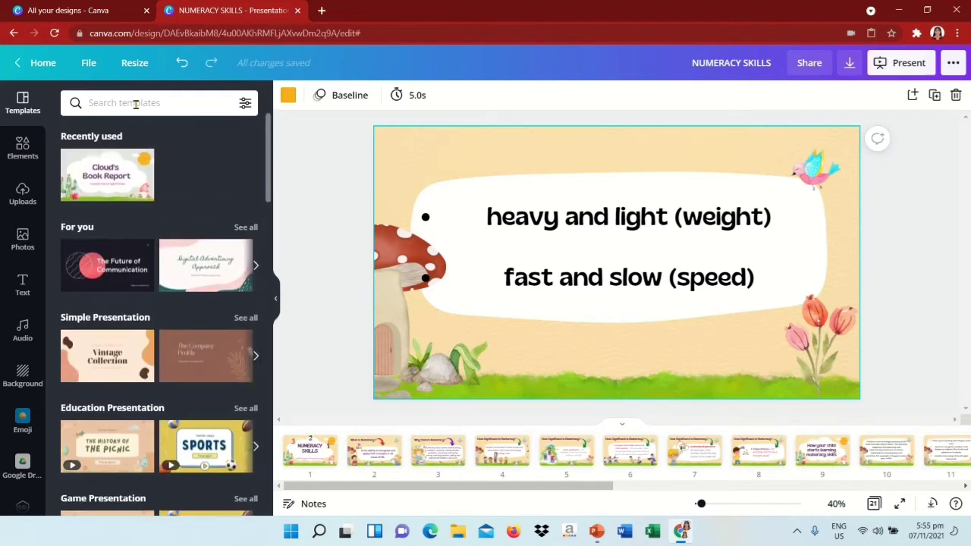
left_click(136, 103)
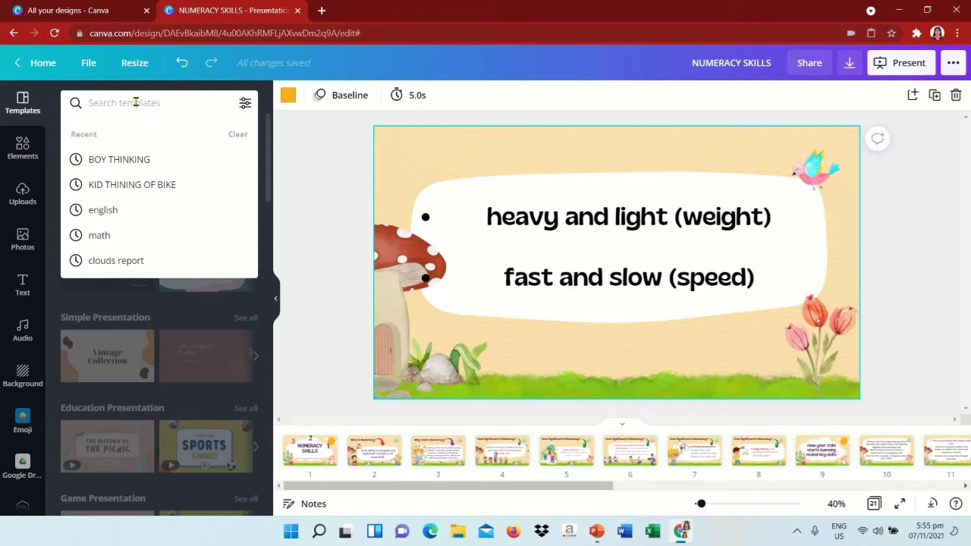
type("english")
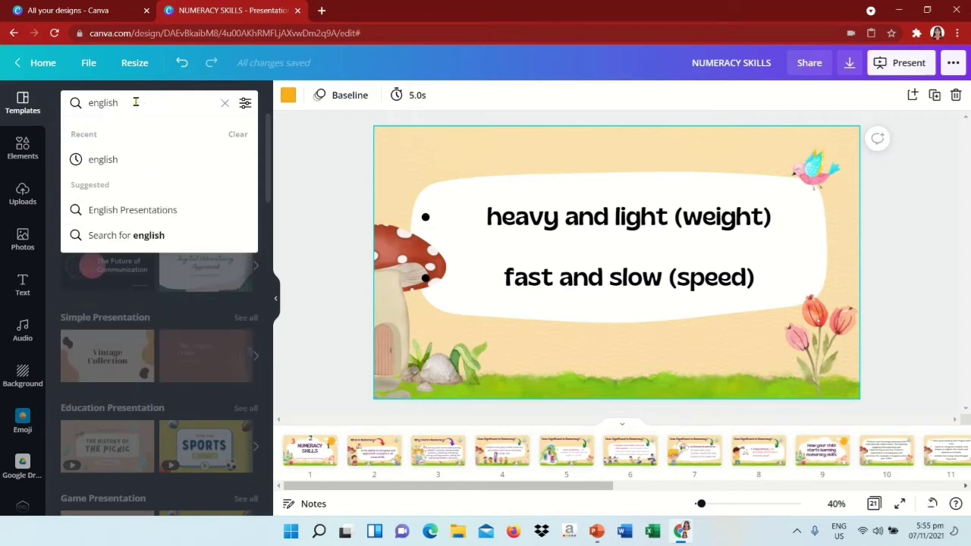
key("Return")
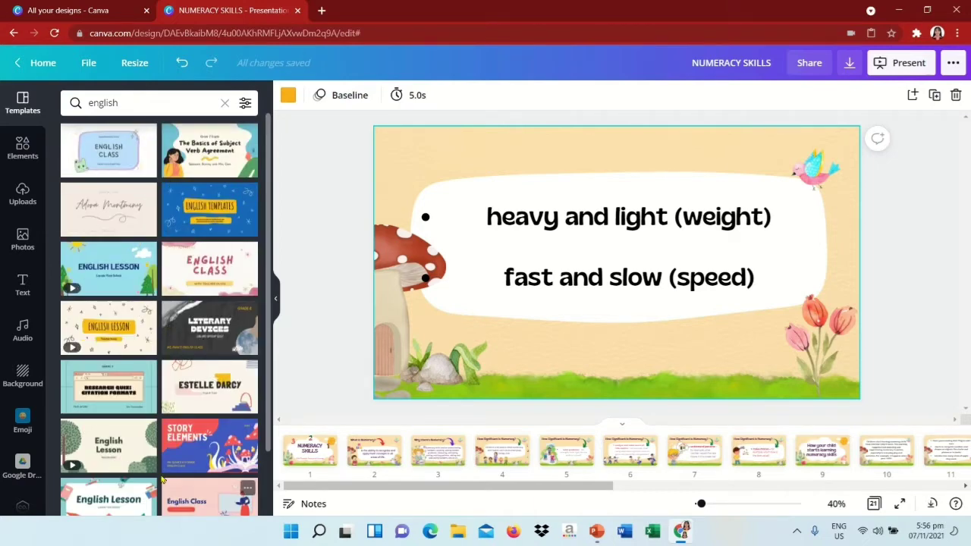
scroll(166, 485, "down", 1)
scroll(171, 482, "down", 3)
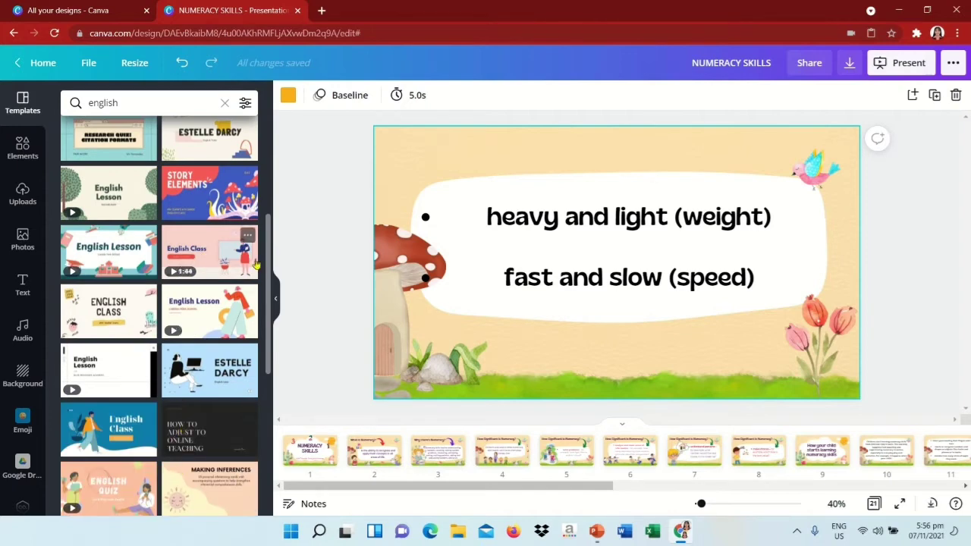
scroll(268, 263, "down", 1)
scroll(257, 334, "down", 3)
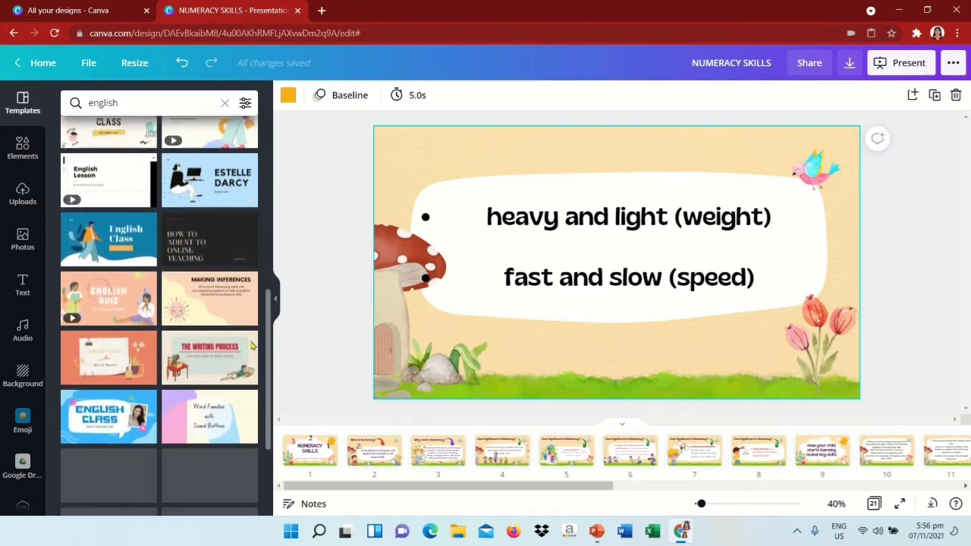
scroll(250, 402, "down", 3)
scroll(246, 379, "up", 2)
scroll(235, 303, "up", 3)
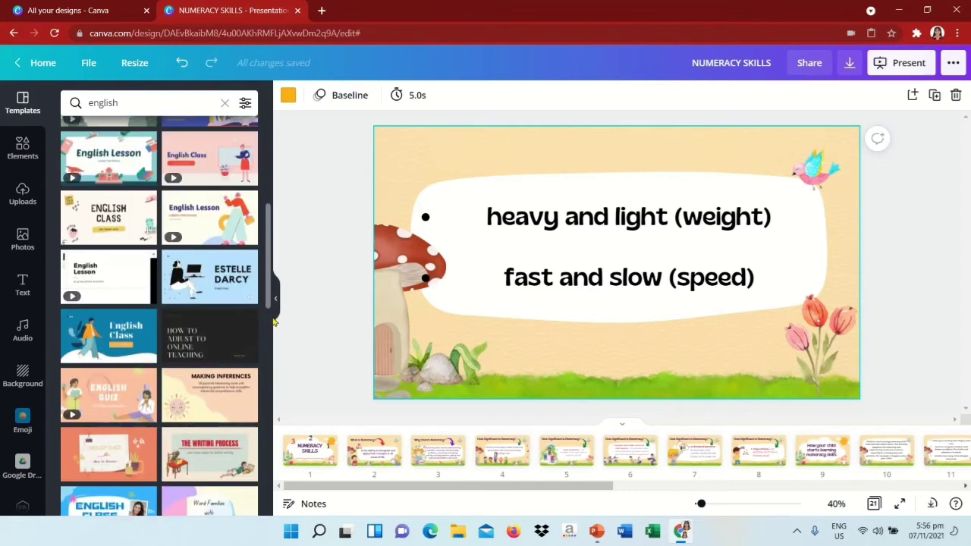
scroll(224, 227, "up", 3)
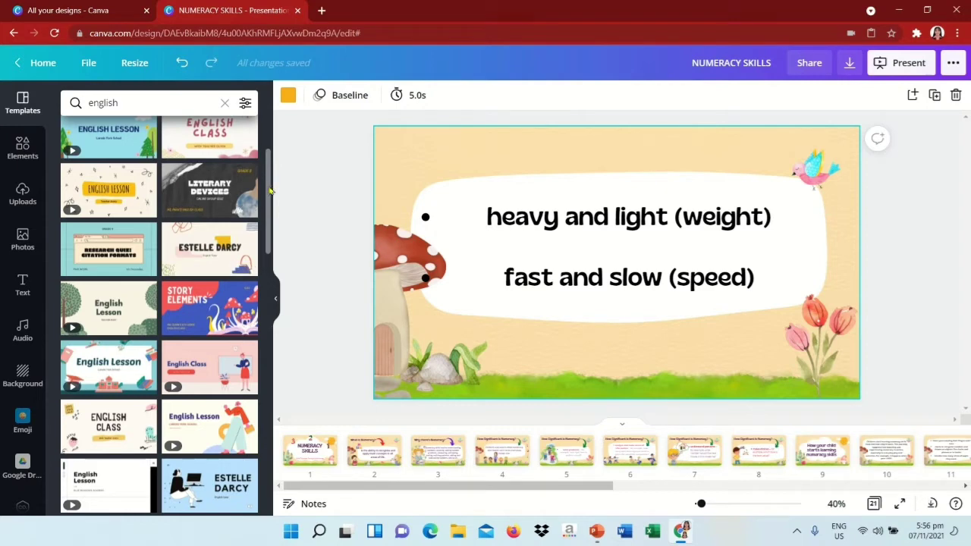
left_click_drag(271, 191, 272, 132)
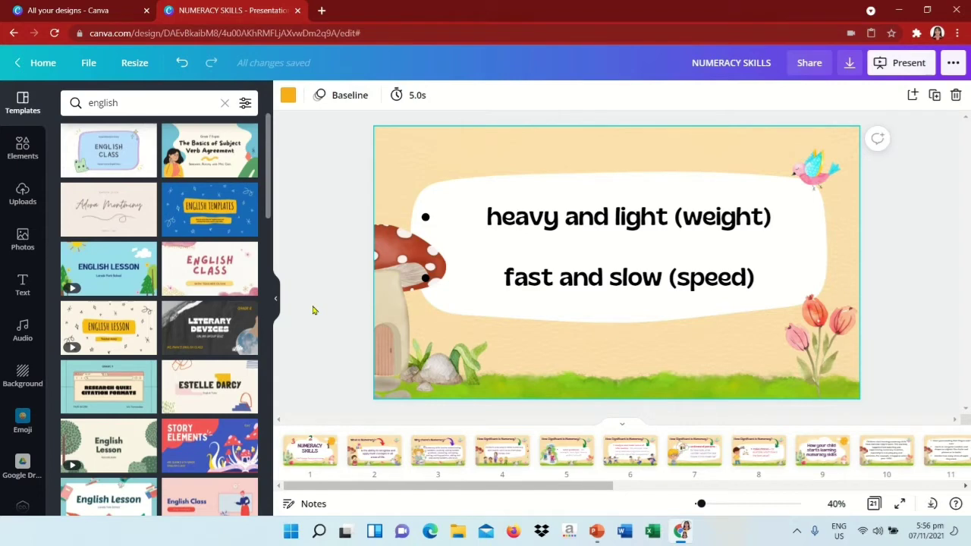
- Show slide 2, 'What is Numeracy?', and collapse the Templates panel
left_click(315, 445)
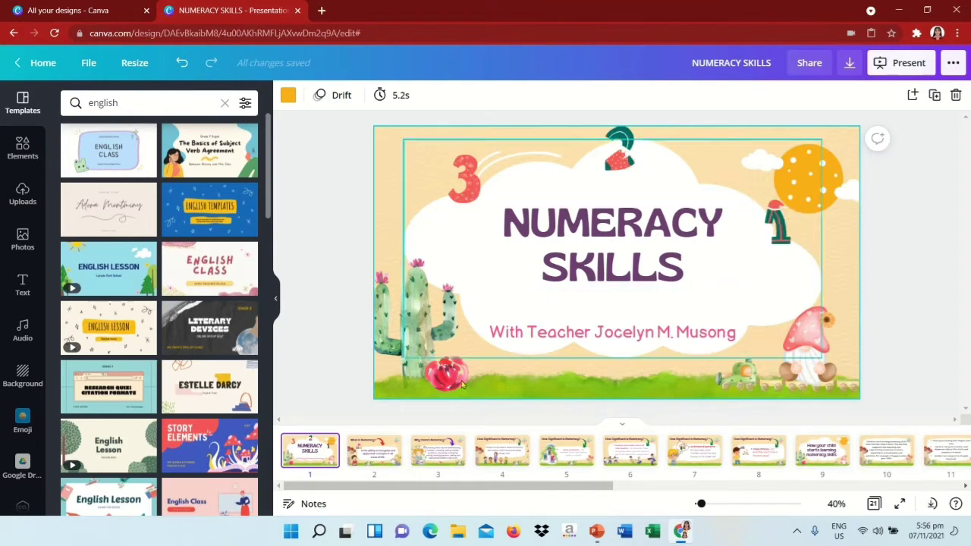
left_click(366, 454)
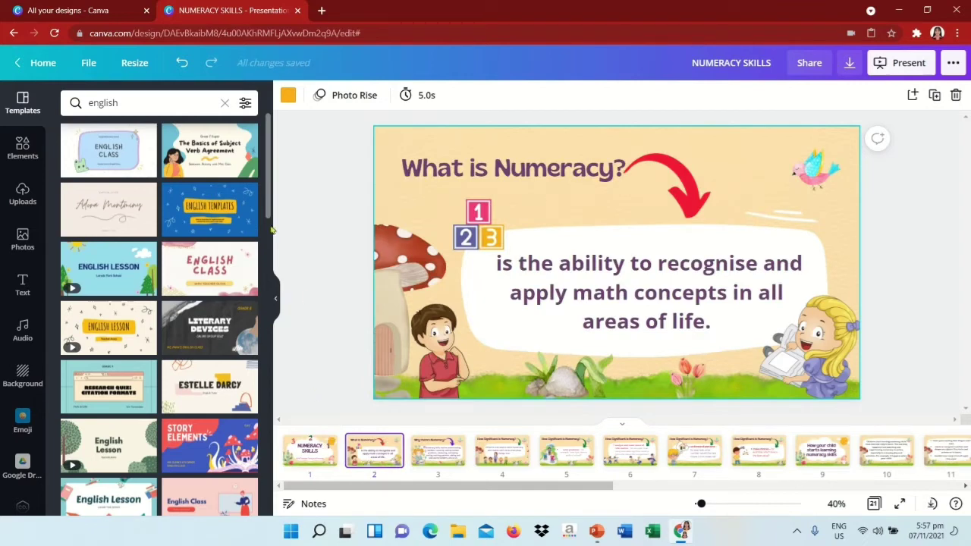
left_click(318, 206)
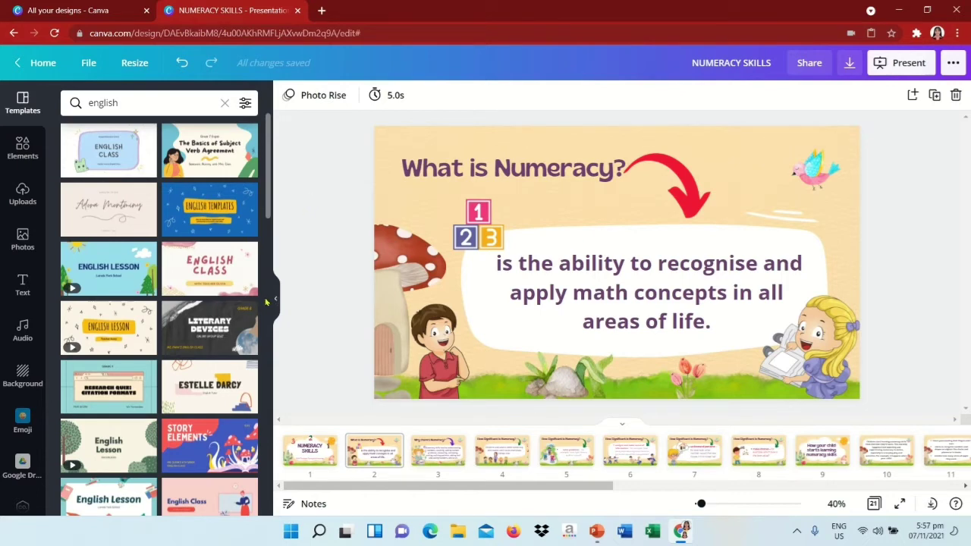
left_click(274, 303)
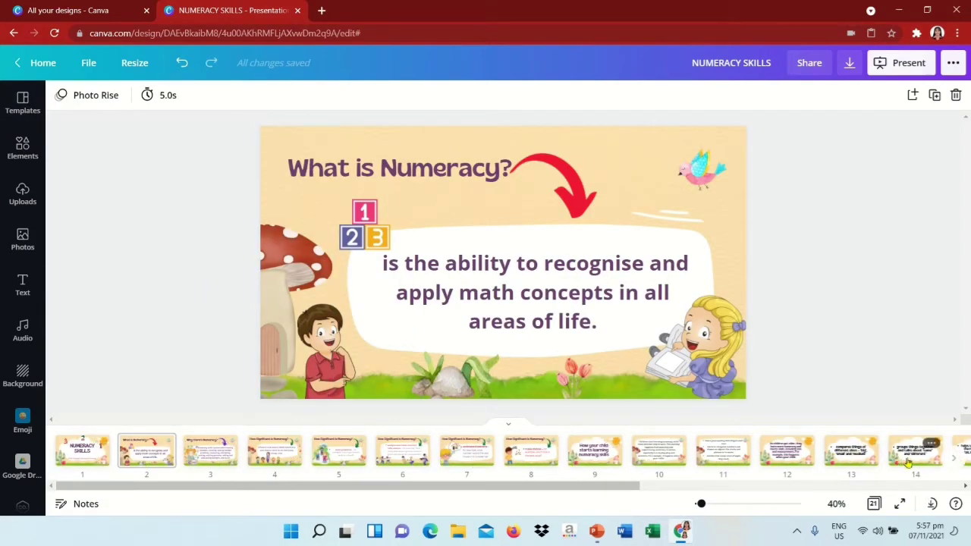
- Scroll the filmstrip back and select slide 1, the NUMERACY SKILLS title slide
mouse_move(560, 493)
left_mouse_down()
mouse_move(900, 501)
mouse_move(84, 306)
left_mouse_up()
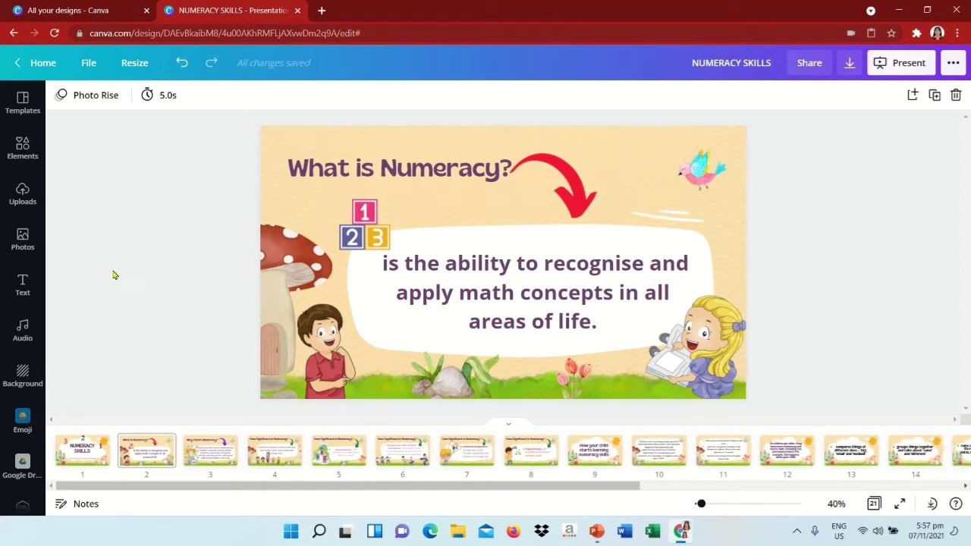
left_click(79, 451)
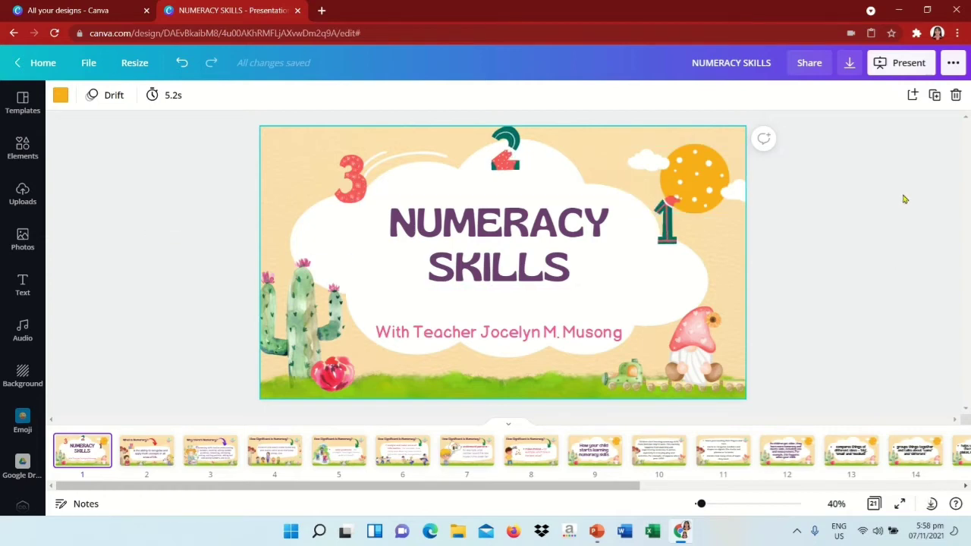
- From the full sharing options, pick Microsoft PowerPoint export covering all 21 pages
left_click(953, 63)
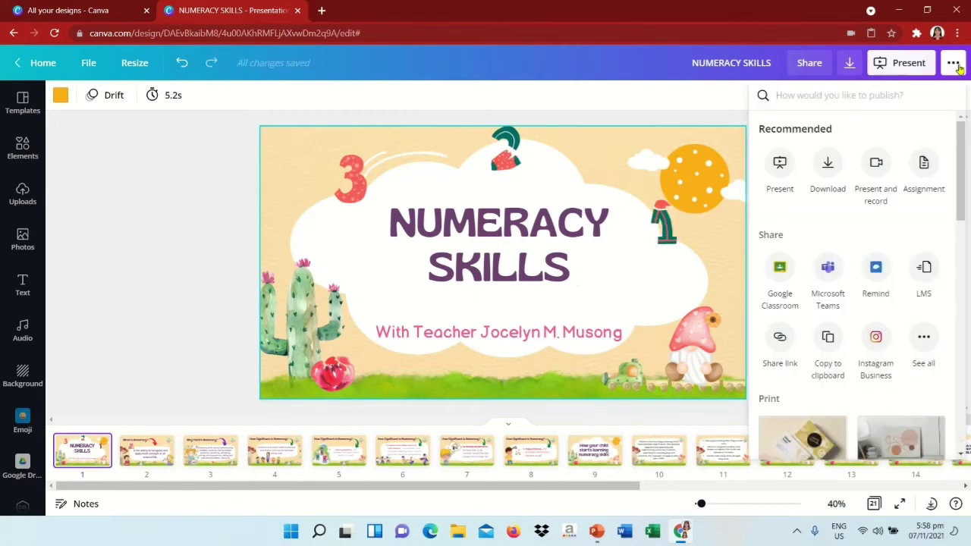
left_click(922, 339)
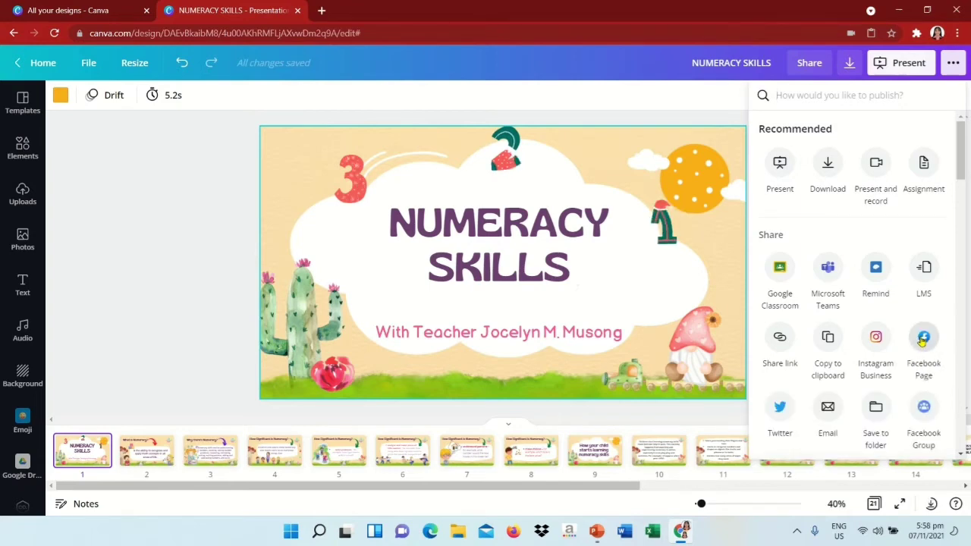
left_click_drag(961, 165, 960, 246)
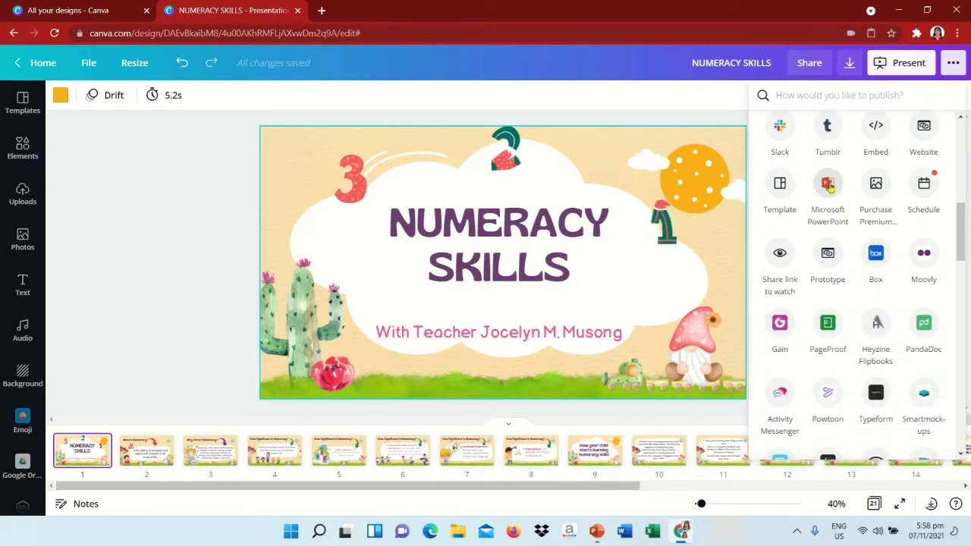
left_click(828, 186)
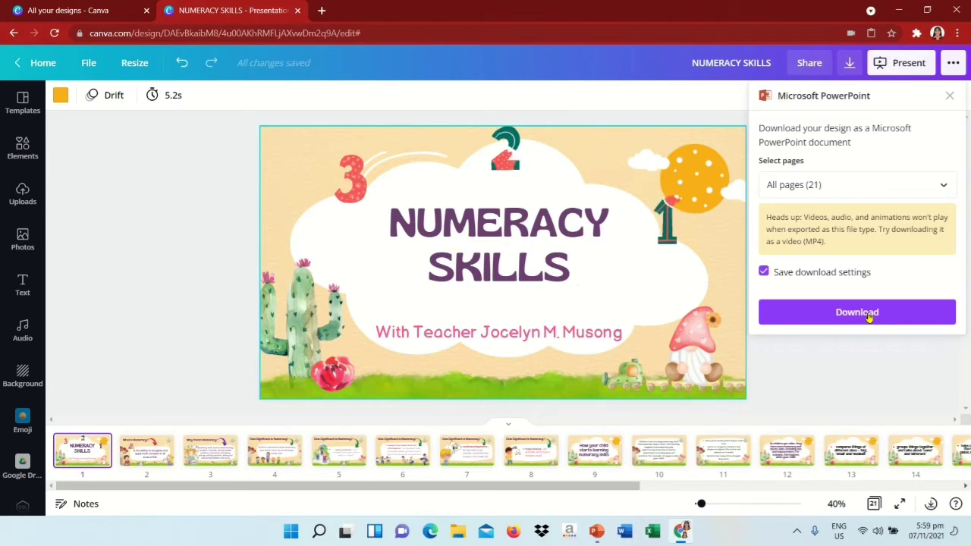
- Download the deck as NUMERACY SKILLS.pptx
left_click(869, 314)
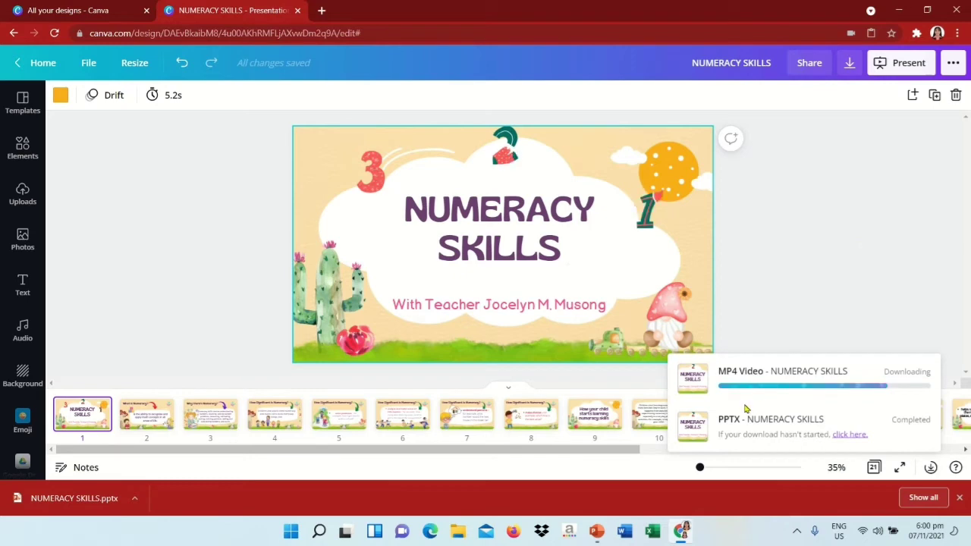
- Dismiss the download popup, then reopen and close the publishing options menu
left_click(803, 183)
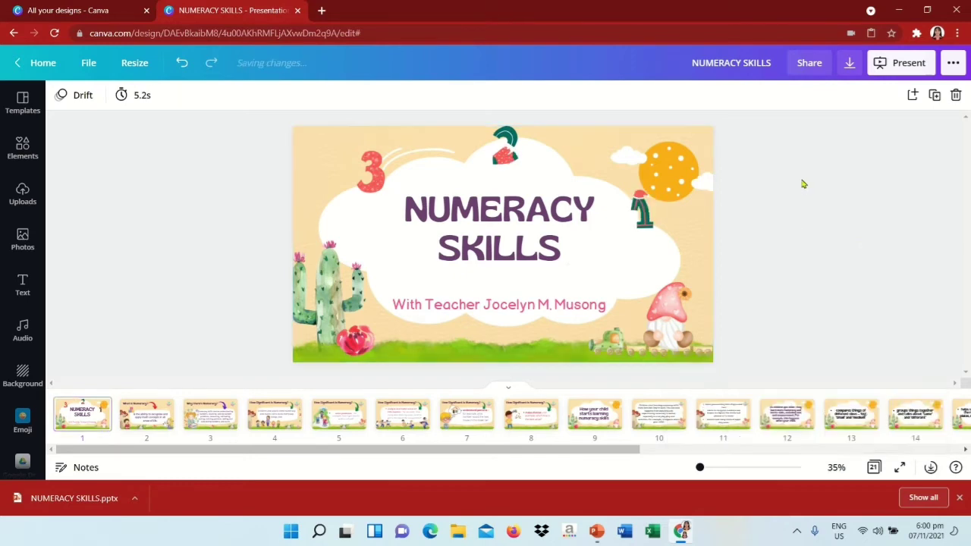
left_click(954, 64)
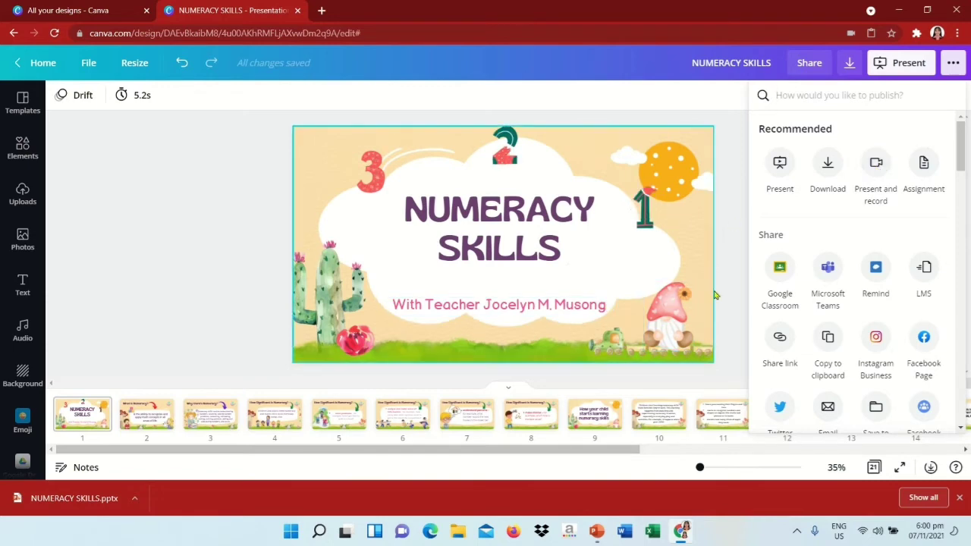
left_click(742, 285)
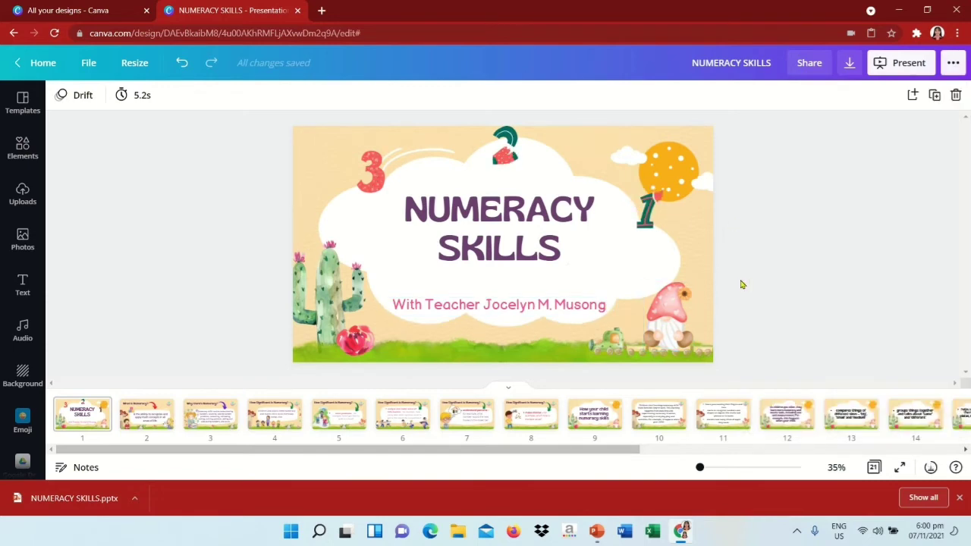
- Check the downloads list, then open NUMERACY SKILLS.pptx from the browser download bar
left_click(931, 467)
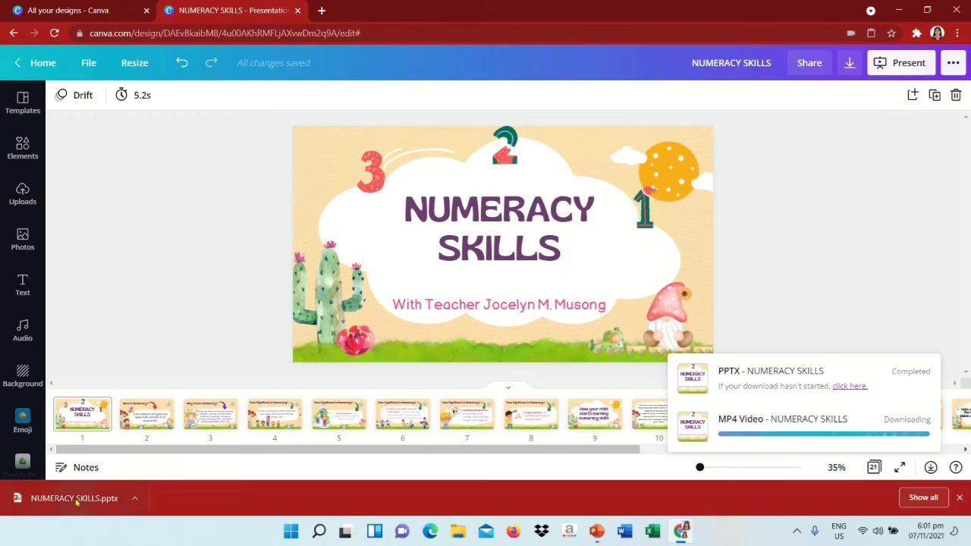
left_click(75, 498)
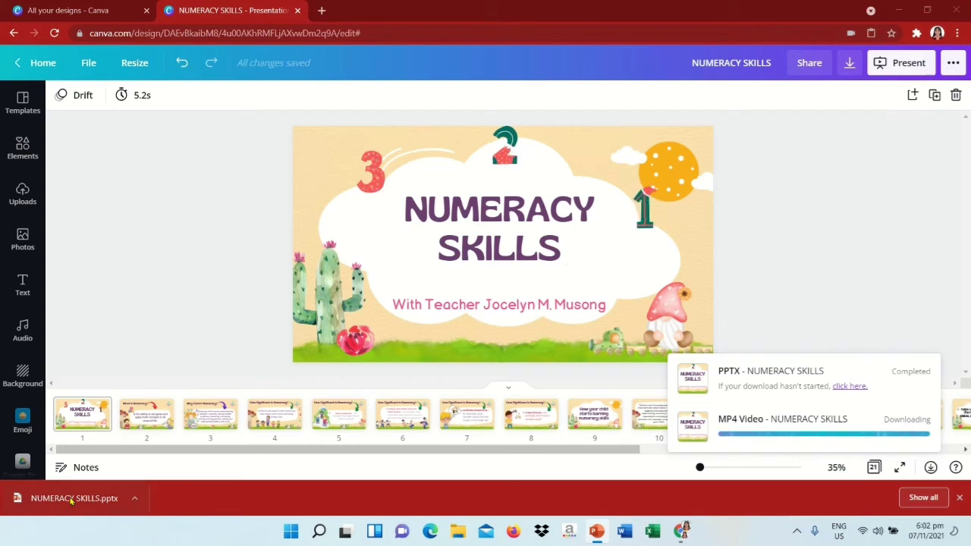
- Open NUMERACY SKILLS.pptx in PowerPoint, enable editing, and view slides 2 to 5
left_click(70, 500)
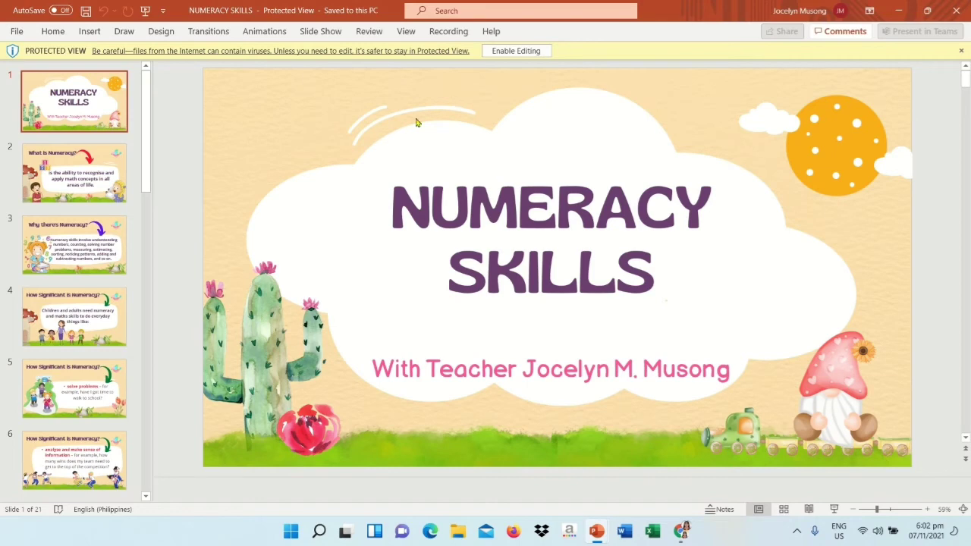
left_click(521, 53)
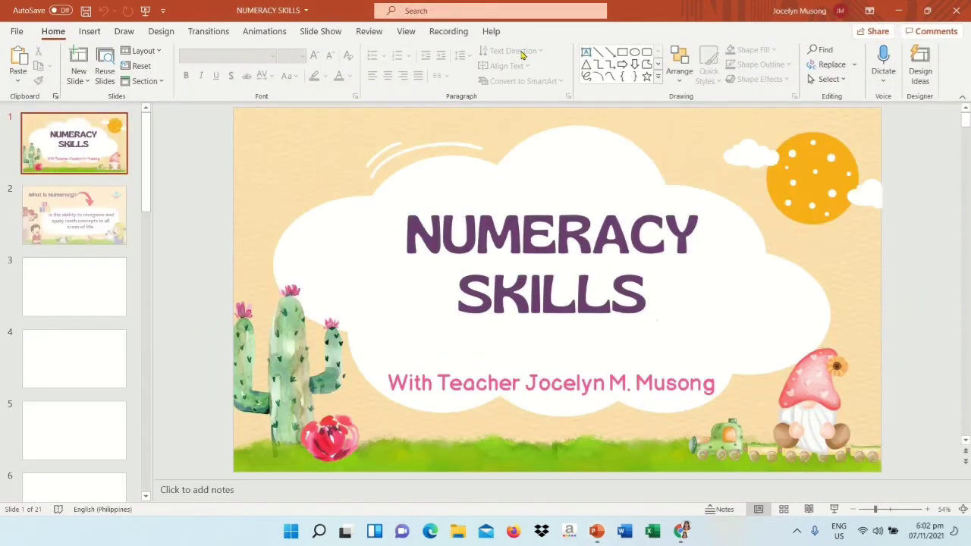
left_click(68, 241)
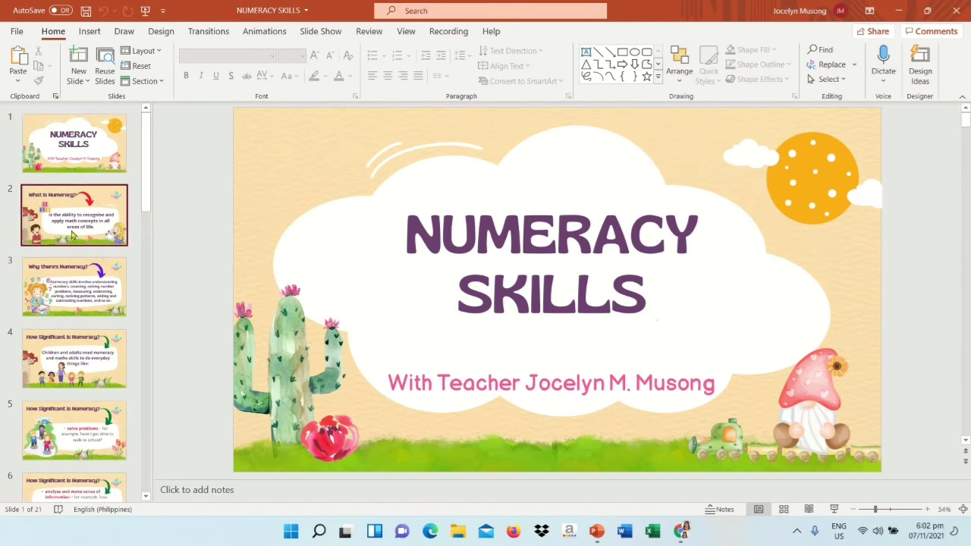
left_click(68, 310)
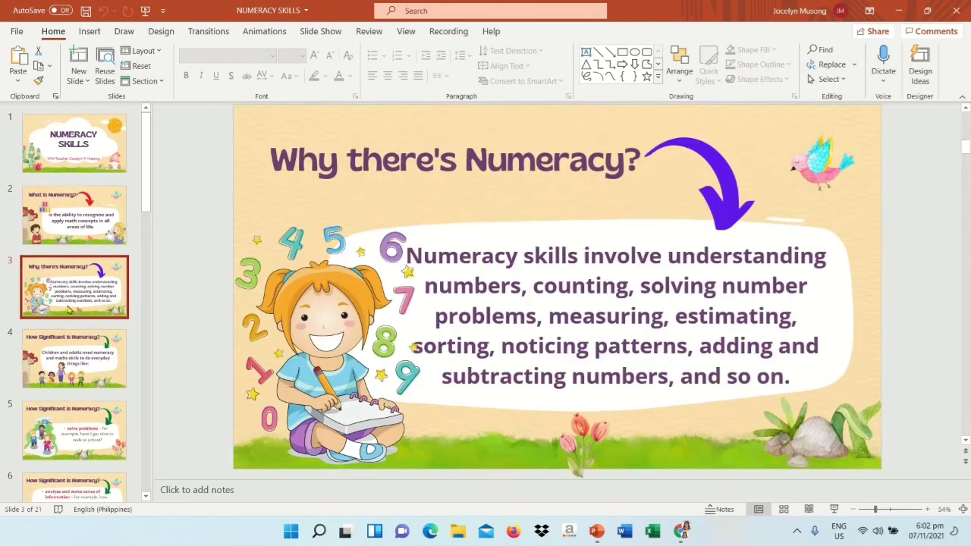
left_click(70, 364)
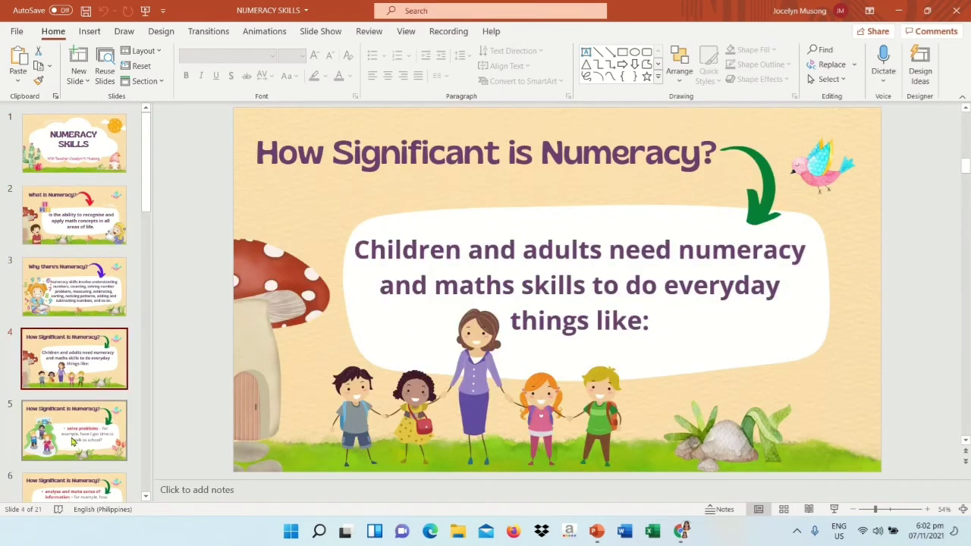
left_click(75, 440)
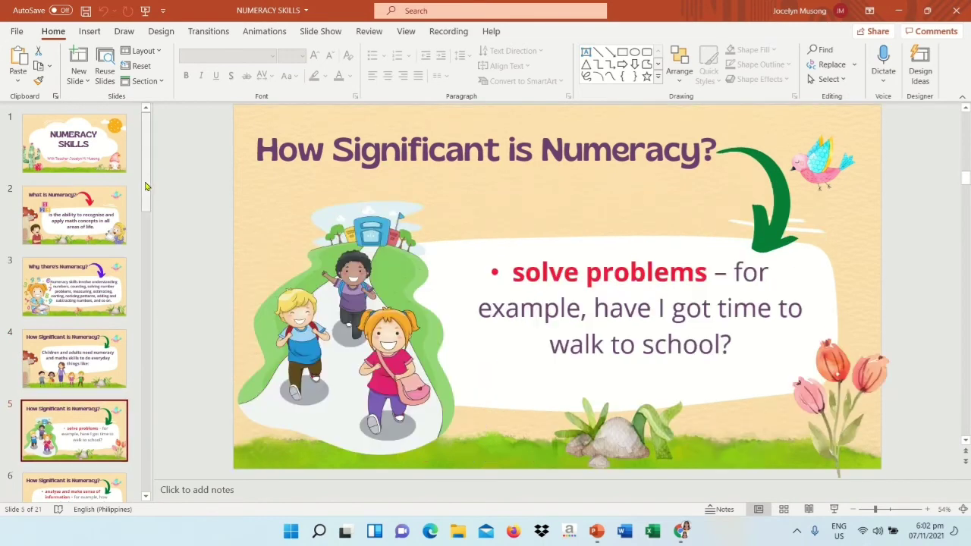
- View slides 6 to 10, then restore the PowerPoint window to reveal Canva
scroll(91, 227, "down", 5)
left_click(97, 221)
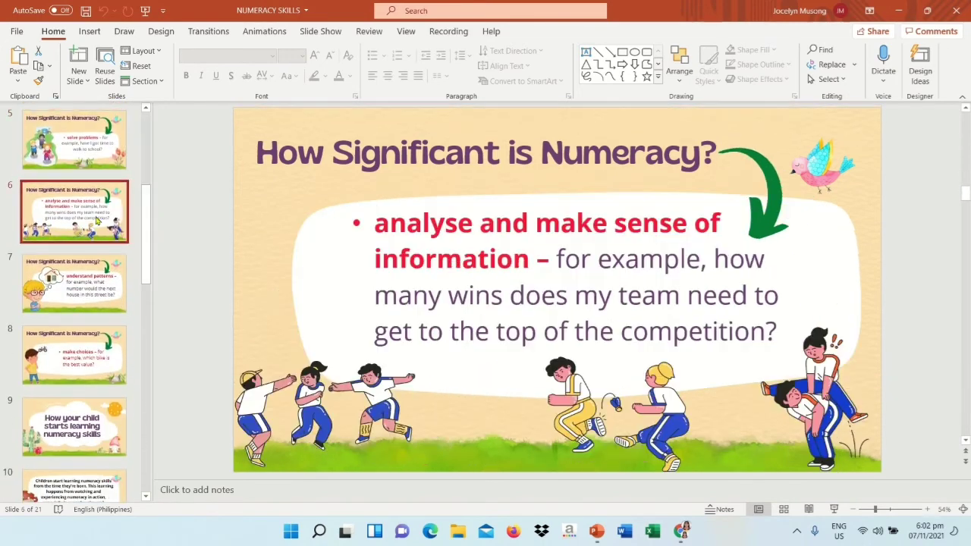
left_click(98, 292)
left_click(88, 371)
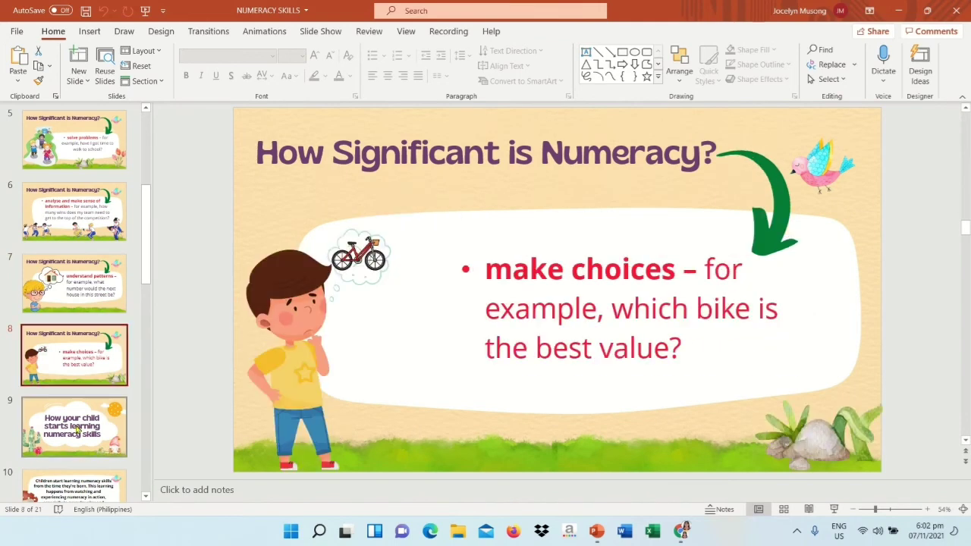
left_click(78, 448)
left_click(81, 493)
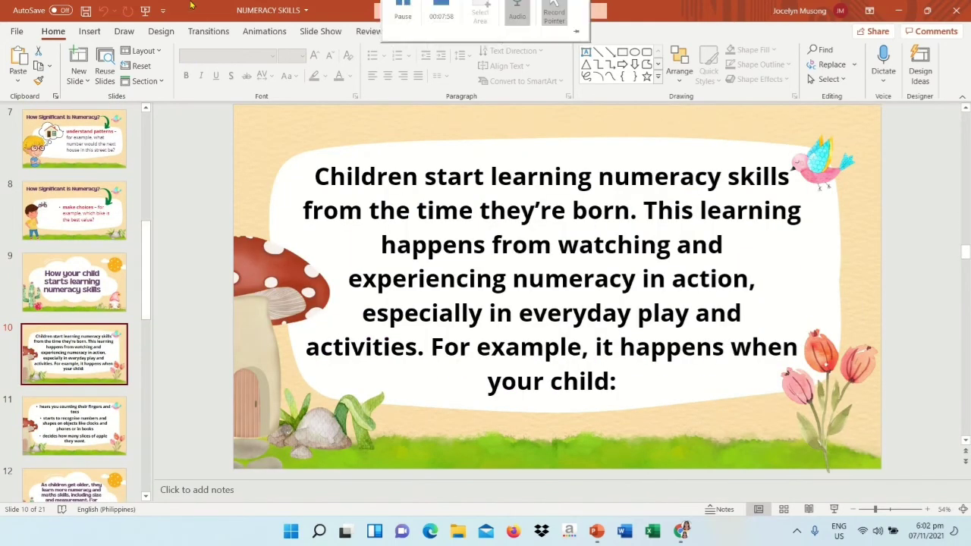
double_click(191, 6)
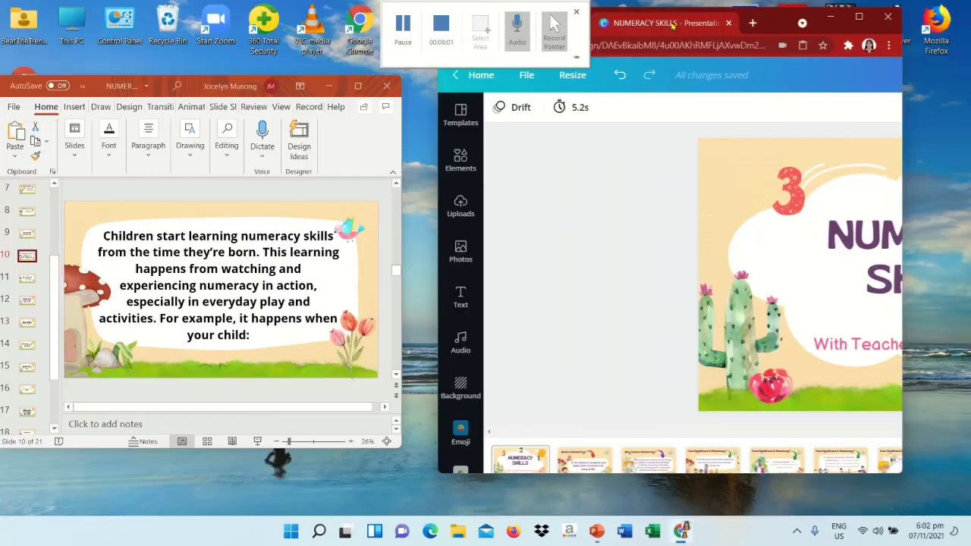
- Shrink and move the Canva window right, then select its title slide
left_click_drag(684, 15, 687, 76)
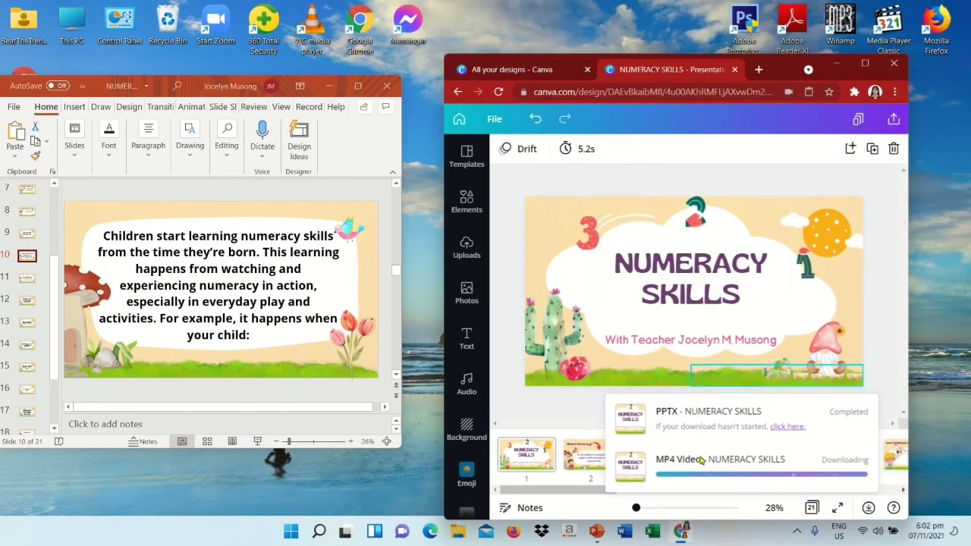
left_click_drag(777, 69, 768, 37)
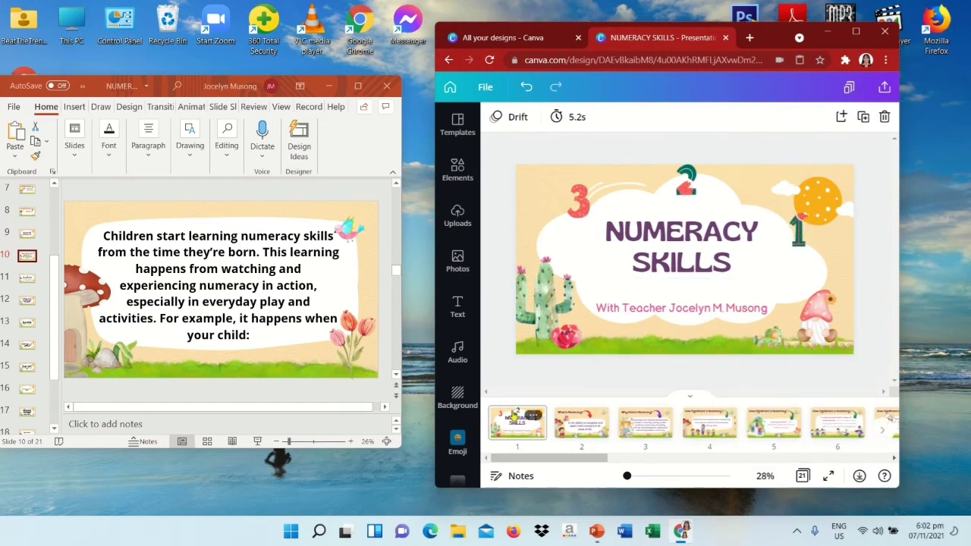
mouse_move(517, 423)
left_click(506, 431)
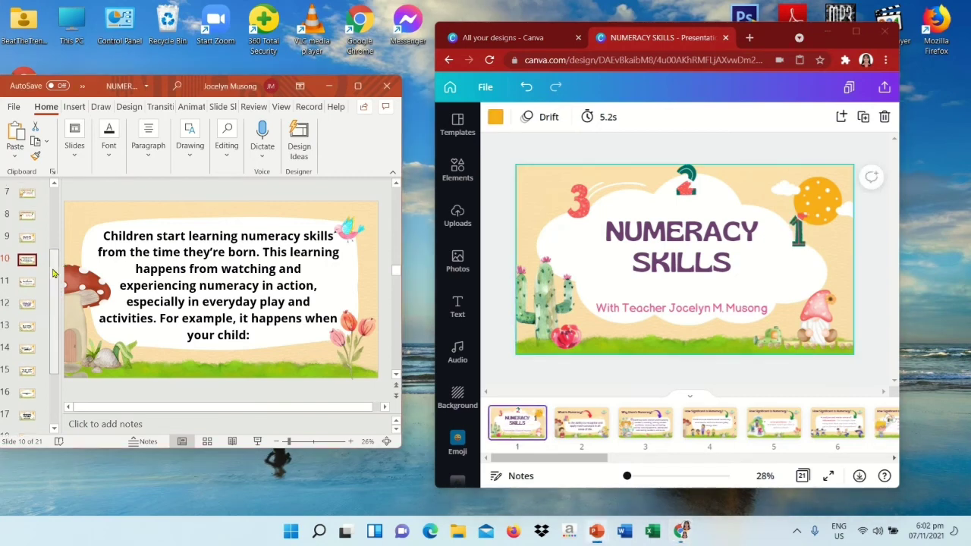
- Scroll PowerPoint's thumbnails up and view slide 1, then slide 2, 'What is Numeracy?'
left_click_drag(54, 299, 59, 206)
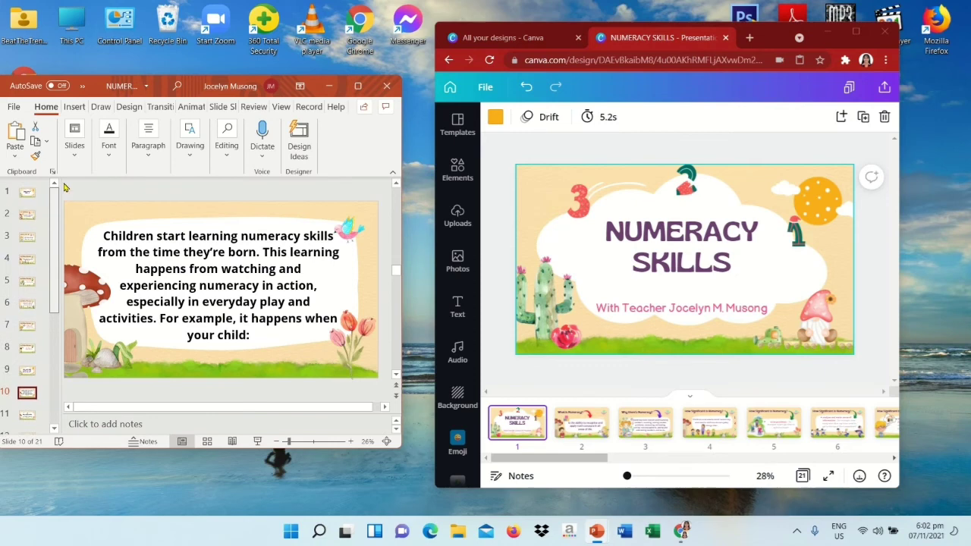
left_click(24, 196)
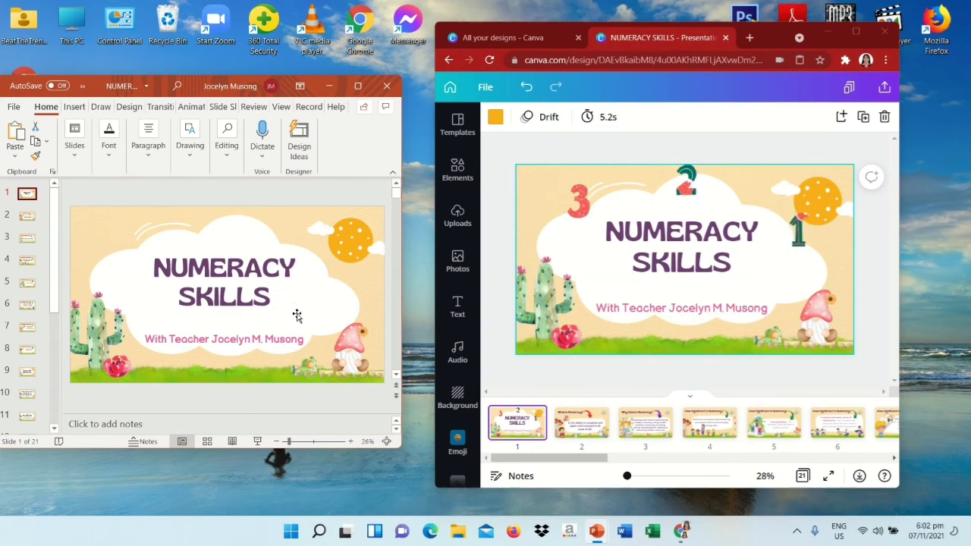
left_click(27, 217)
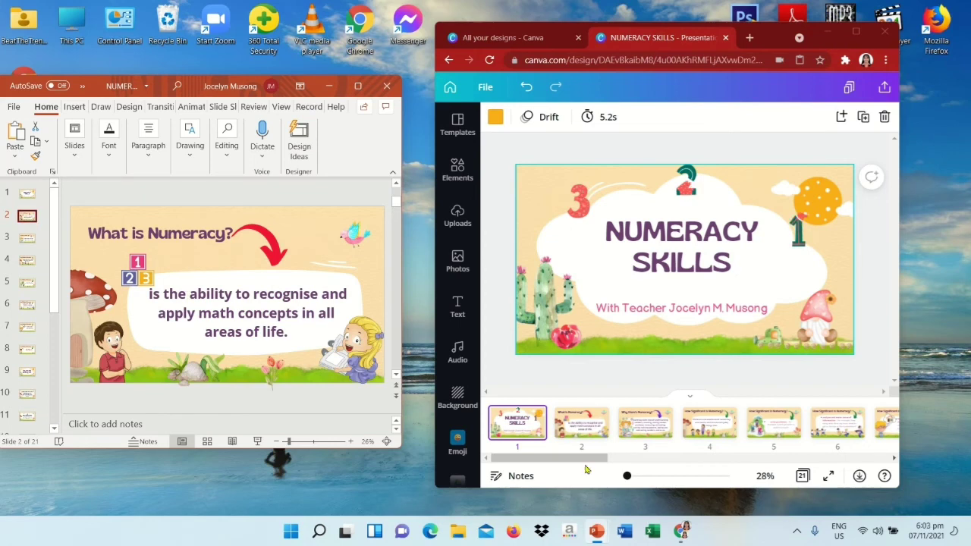
- Show slide 2, 'What is Numeracy?', in Canva to match PowerPoint's exported slide
left_click(579, 428)
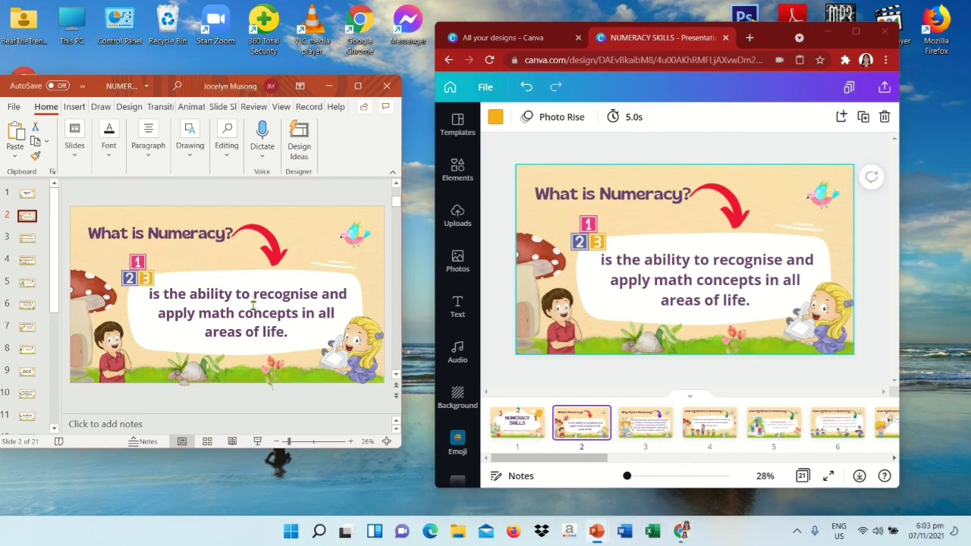
double_click(254, 312)
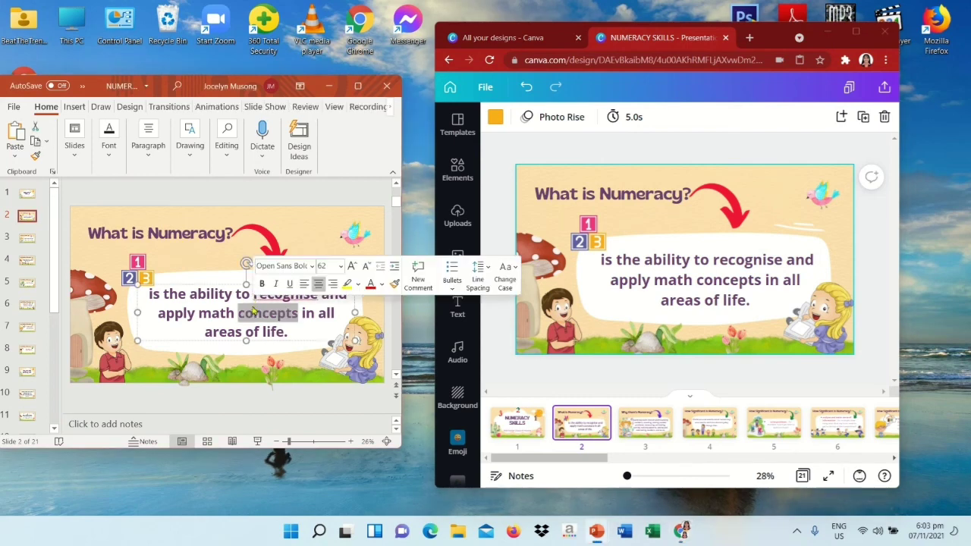
left_click(260, 237)
left_click(172, 229)
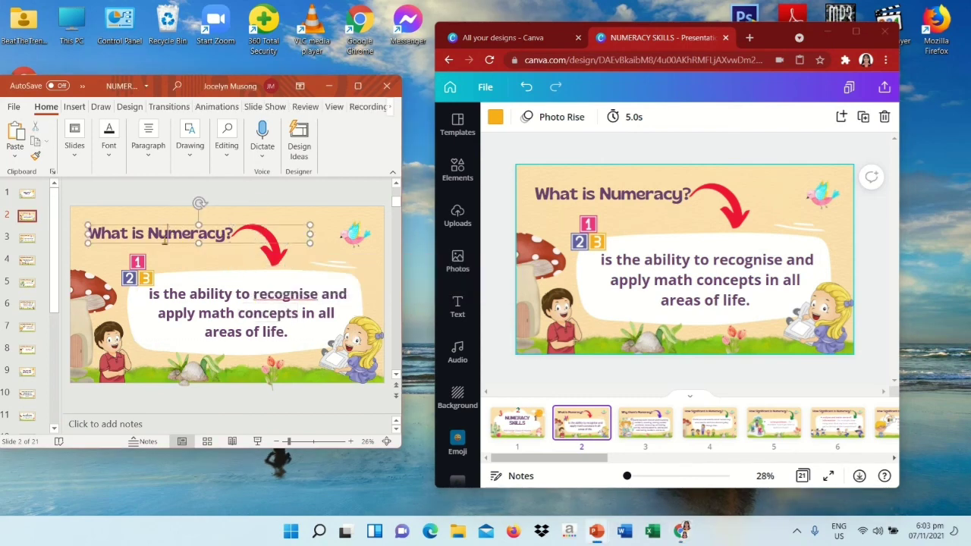
left_click(136, 262)
left_click(160, 334)
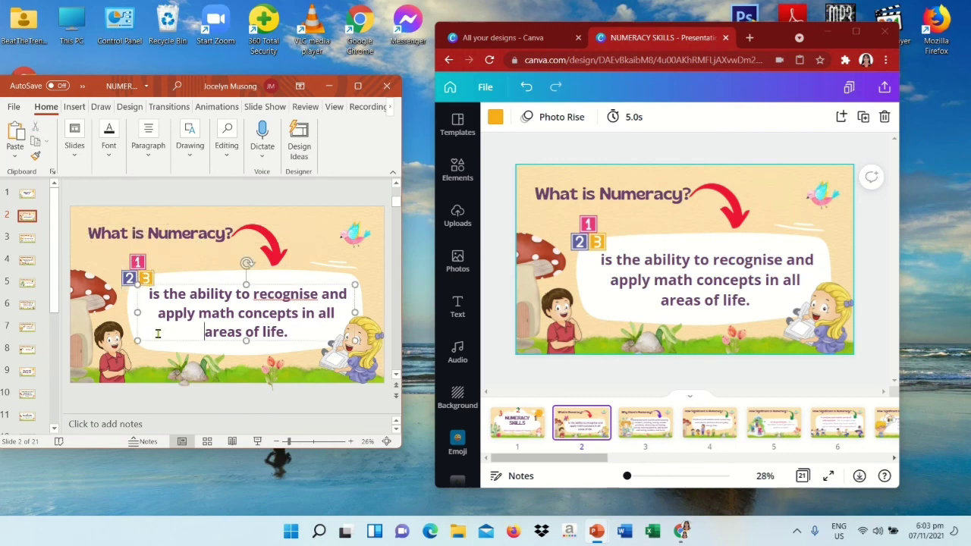
left_click(116, 359)
left_click(349, 356)
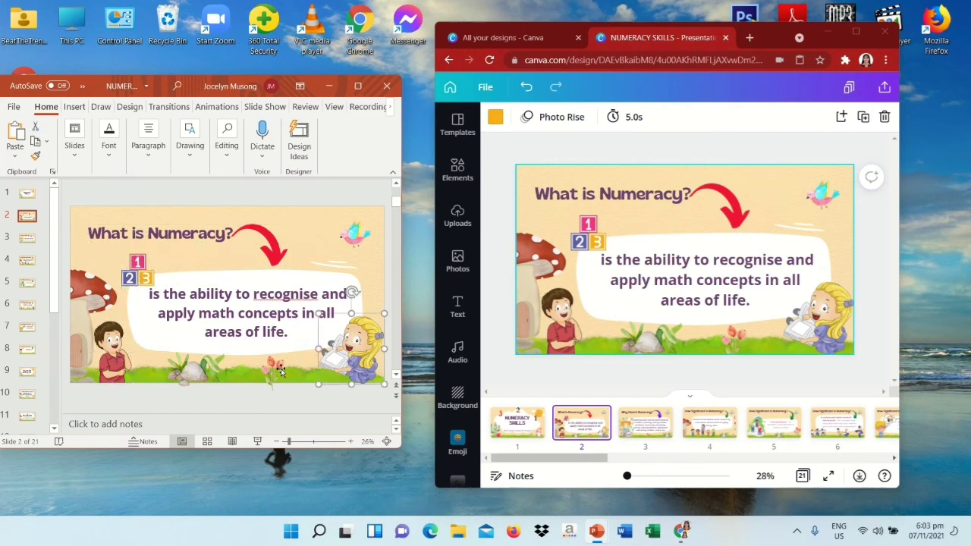
left_click(281, 372)
left_click(190, 372)
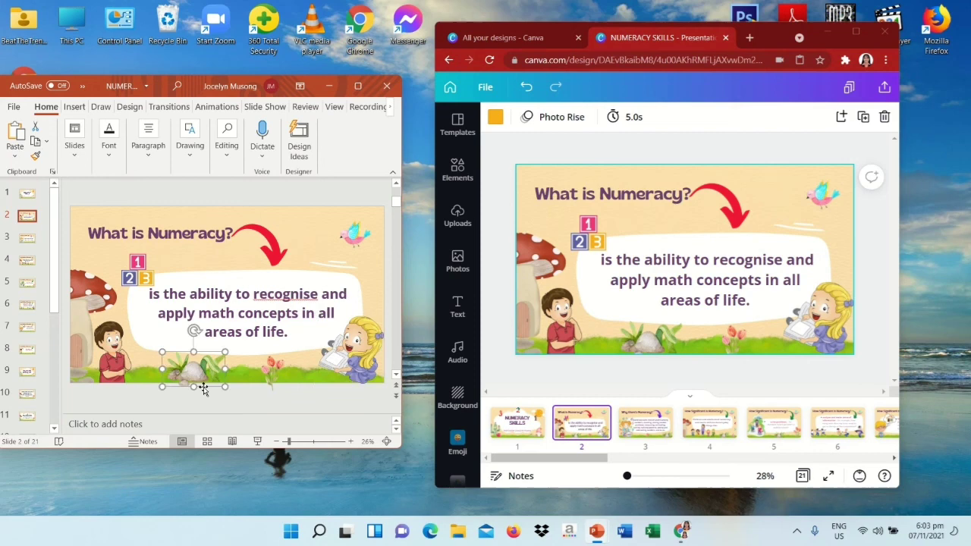
left_click(242, 402)
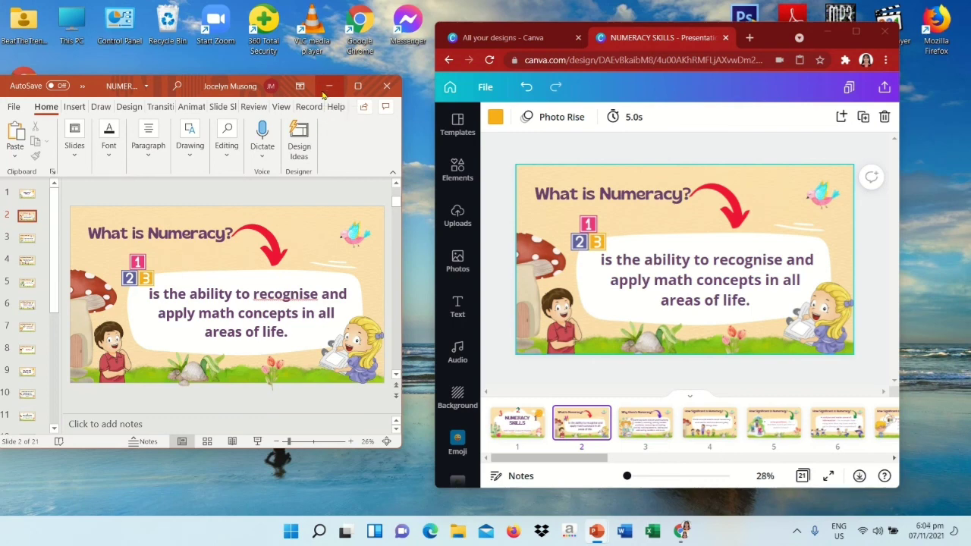
- Close PowerPoint, maximize Canva, and check downloads: PPTX done, MP4 still downloading
left_click(387, 87)
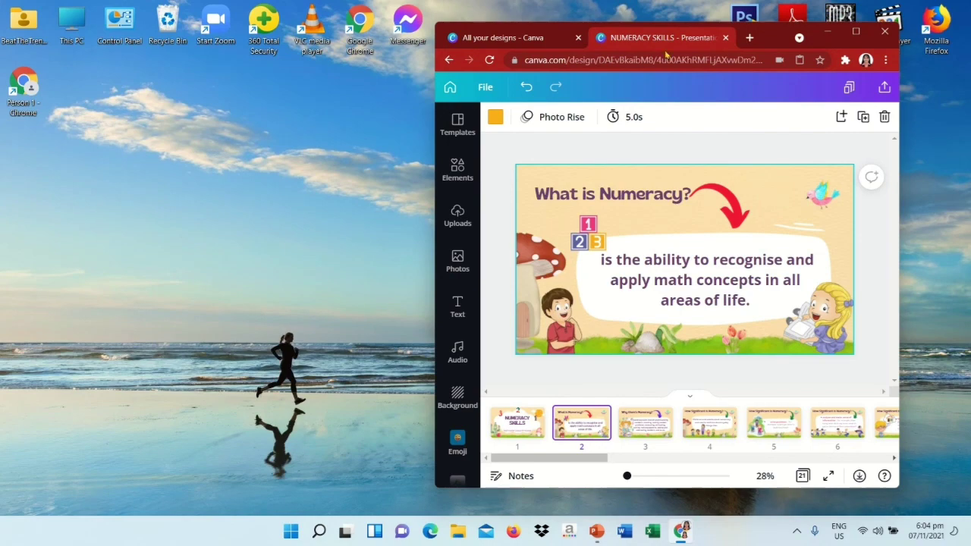
left_click(856, 31)
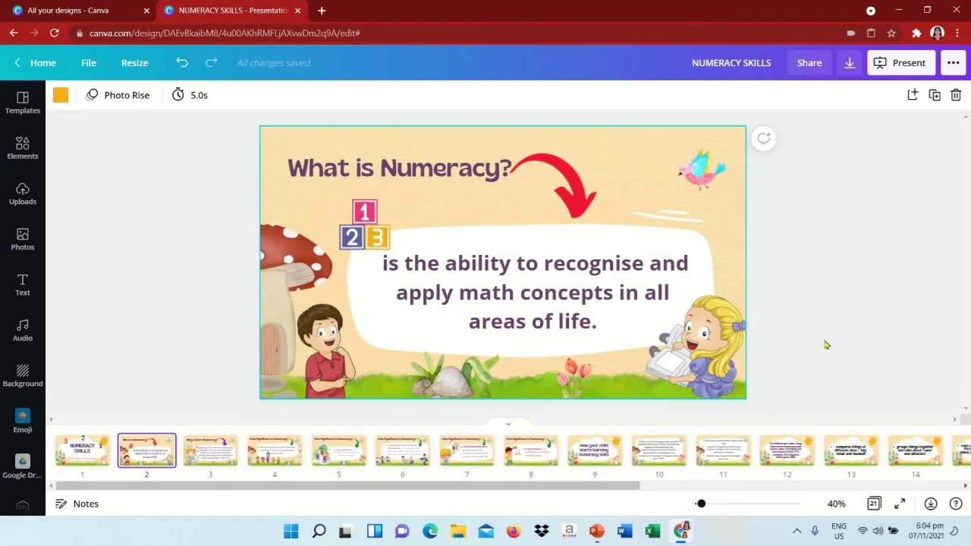
mouse_move(652, 486)
left_mouse_down()
mouse_move(691, 497)
mouse_move(876, 489)
left_mouse_up()
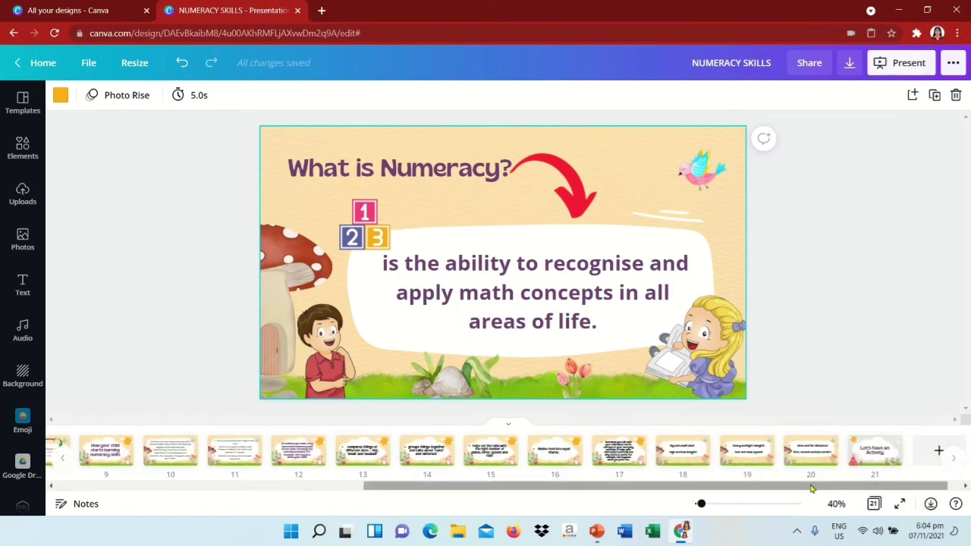
left_click_drag(813, 489, 826, 489)
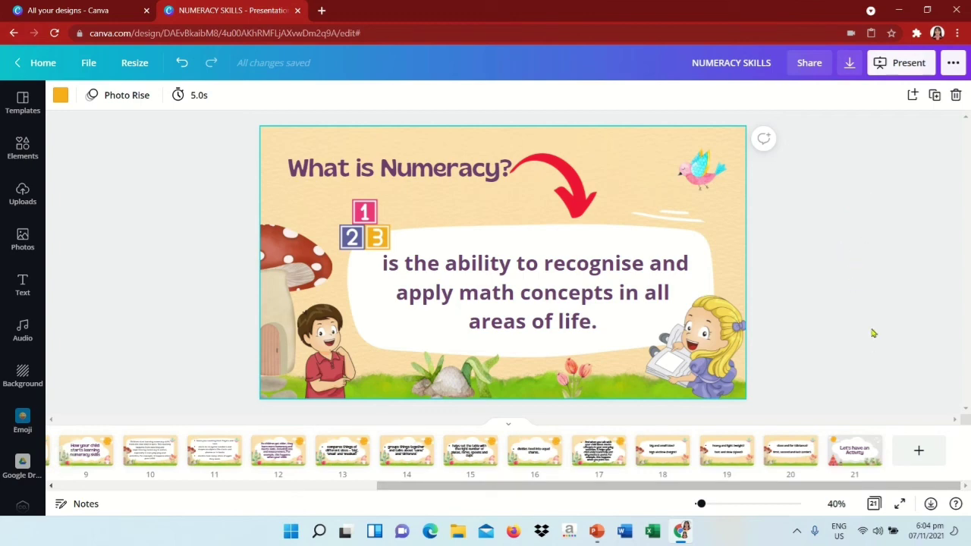
left_click(930, 504)
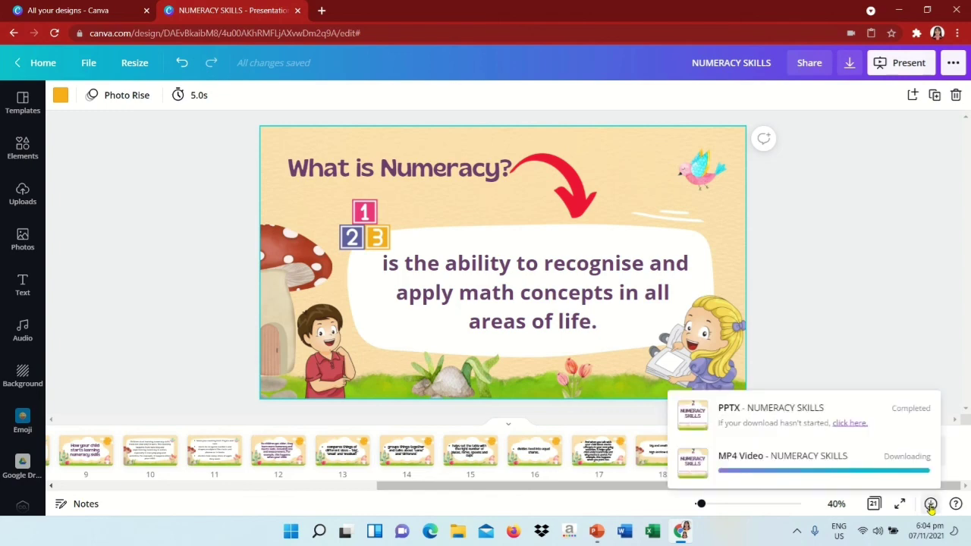